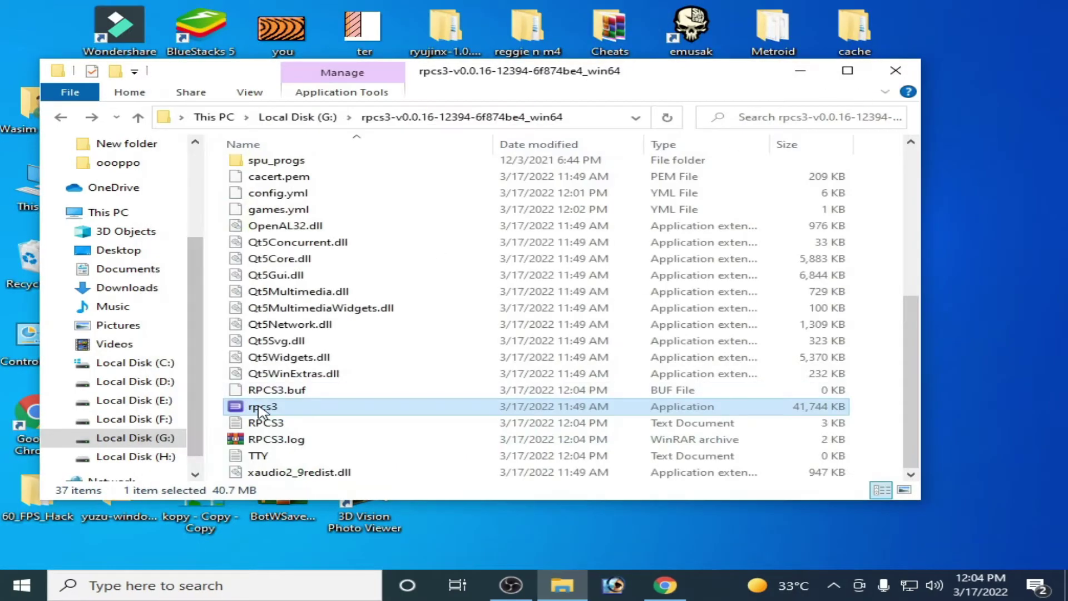
Launch RPCS3 and boot Minecraft: PlayStation 3 Edition
right_click(258, 406)
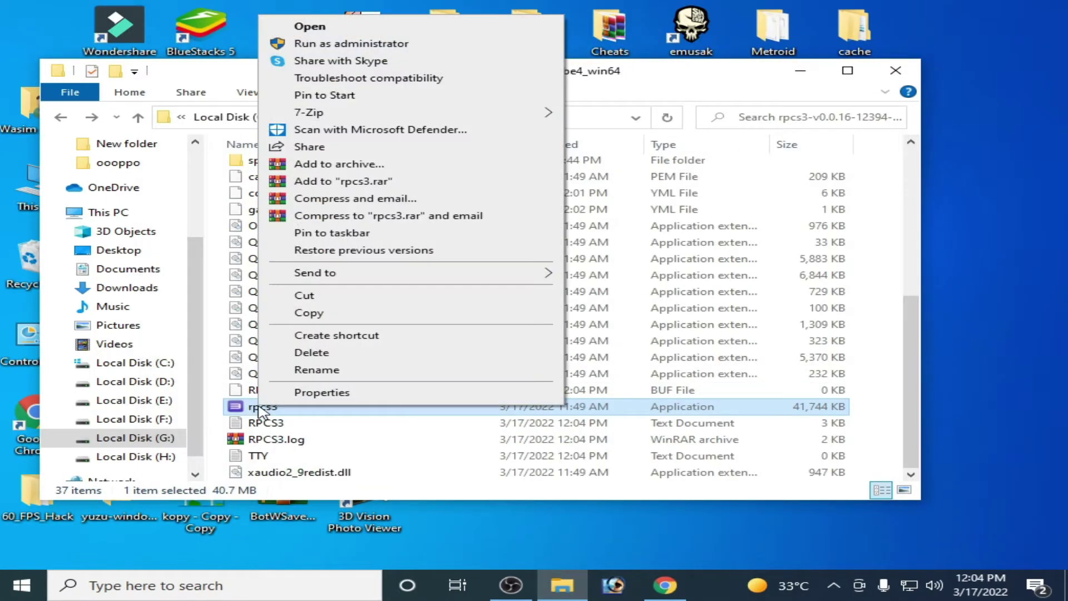
click(334, 28)
click(391, 227)
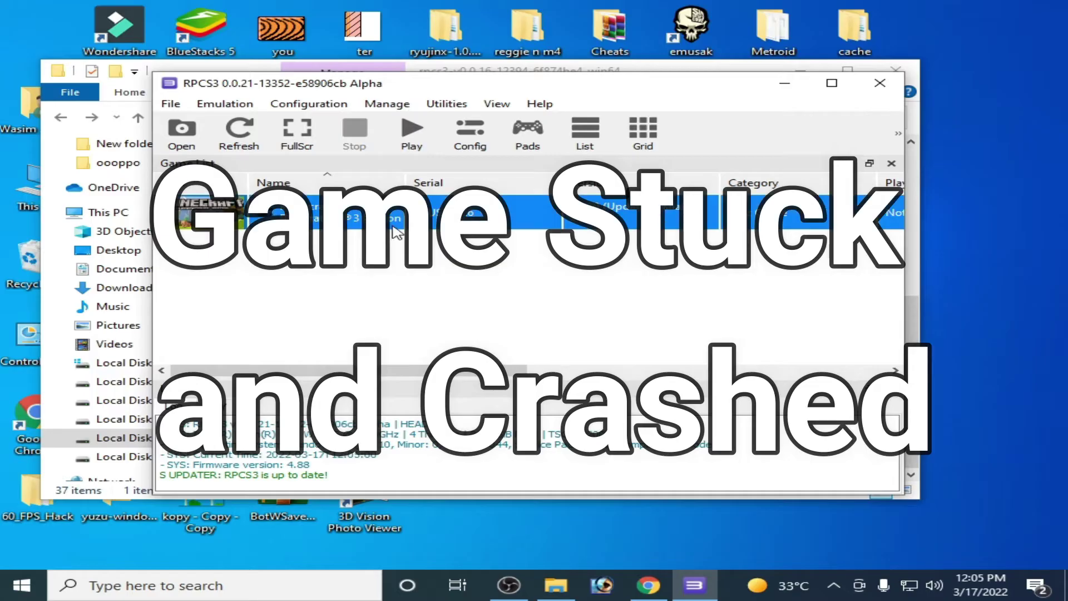
double_click(393, 229)
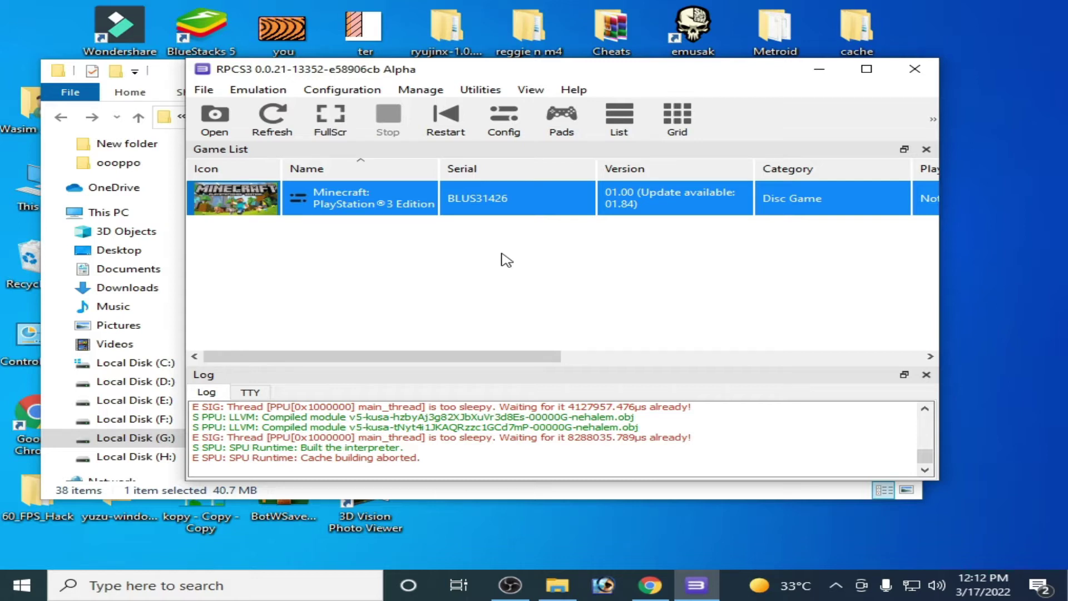
Check the GPU renderer list in Settings, keeping OpenGL as the only available renderer
click(342, 89)
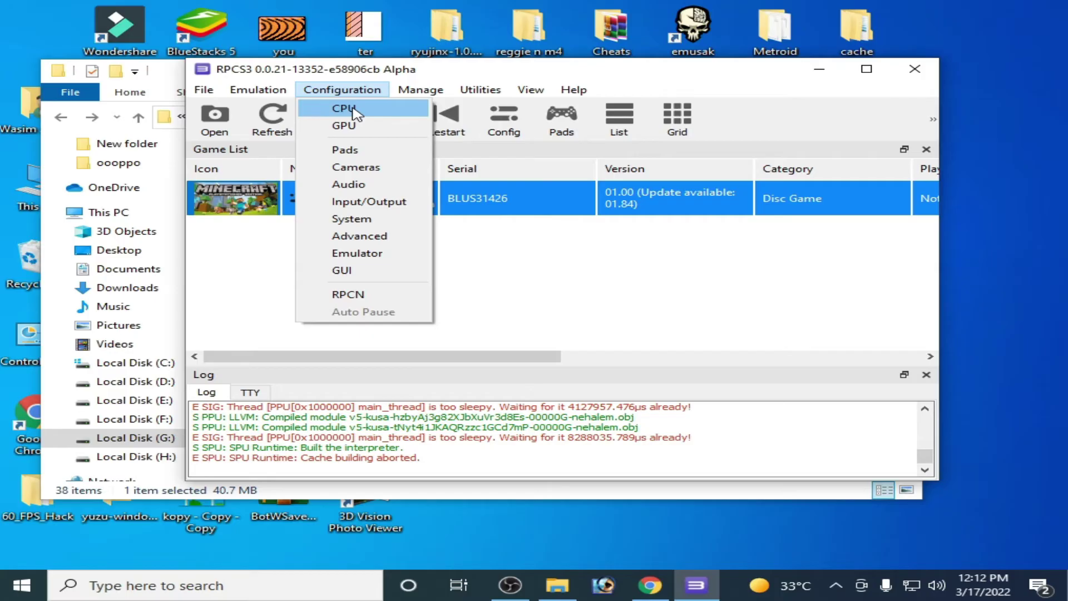
click(354, 111)
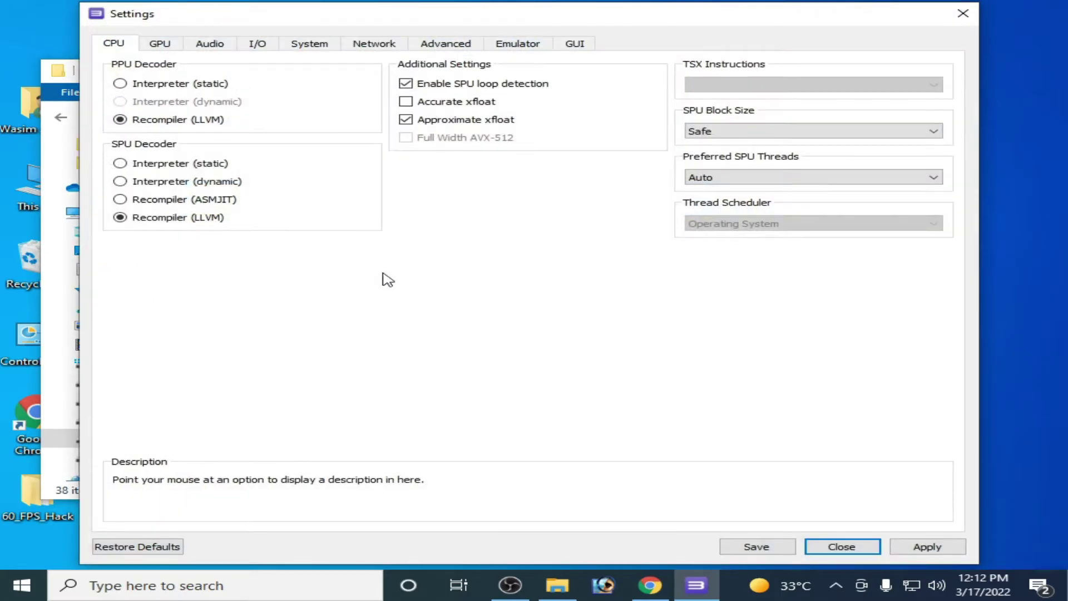
click(162, 46)
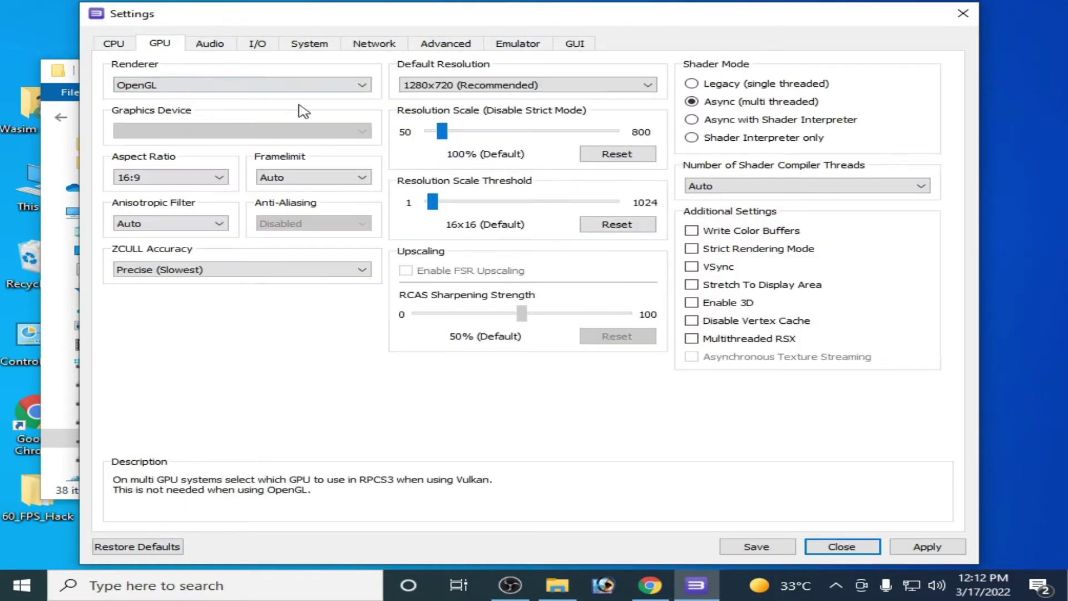
click(267, 89)
click(268, 91)
click(269, 91)
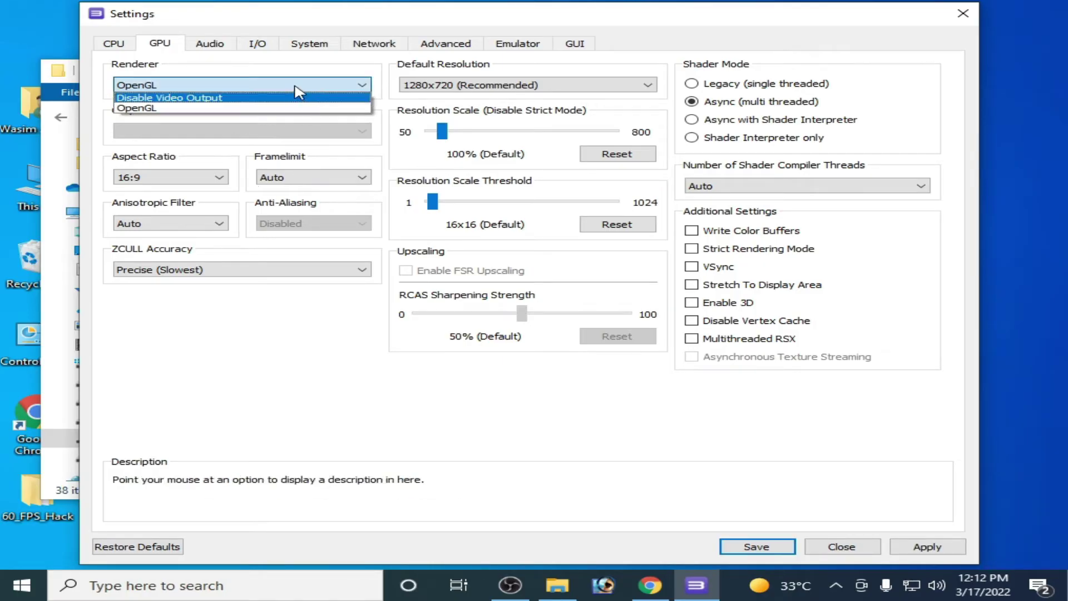
click(285, 86)
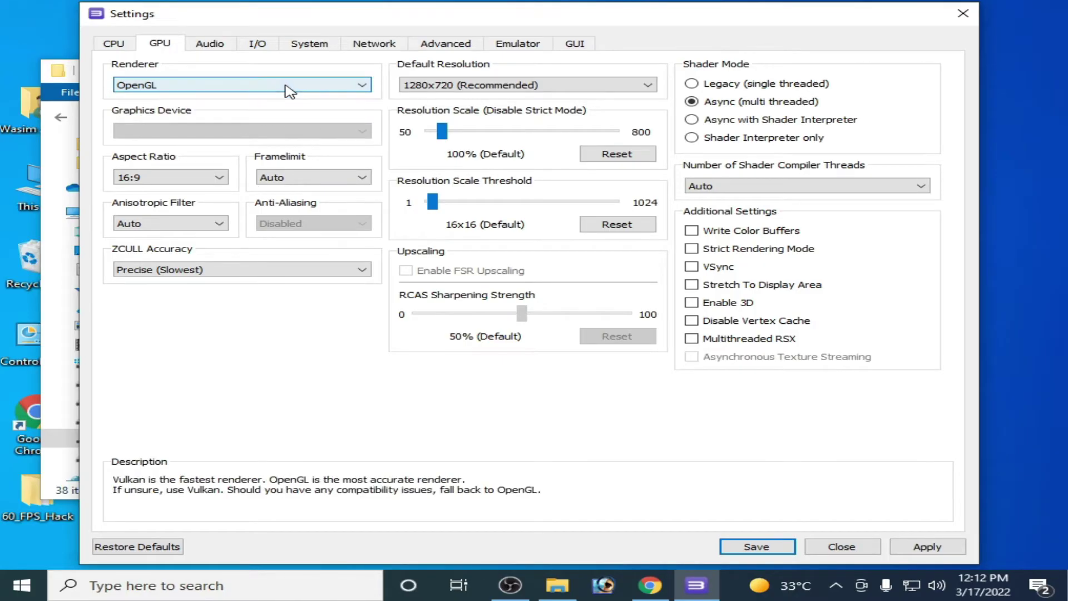
click(249, 89)
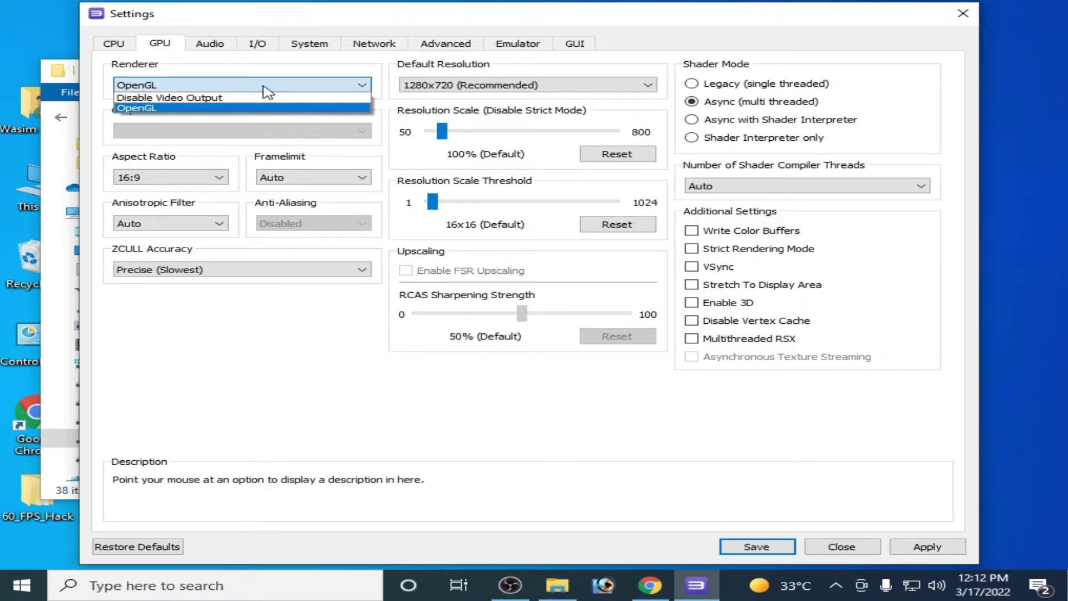
click(264, 87)
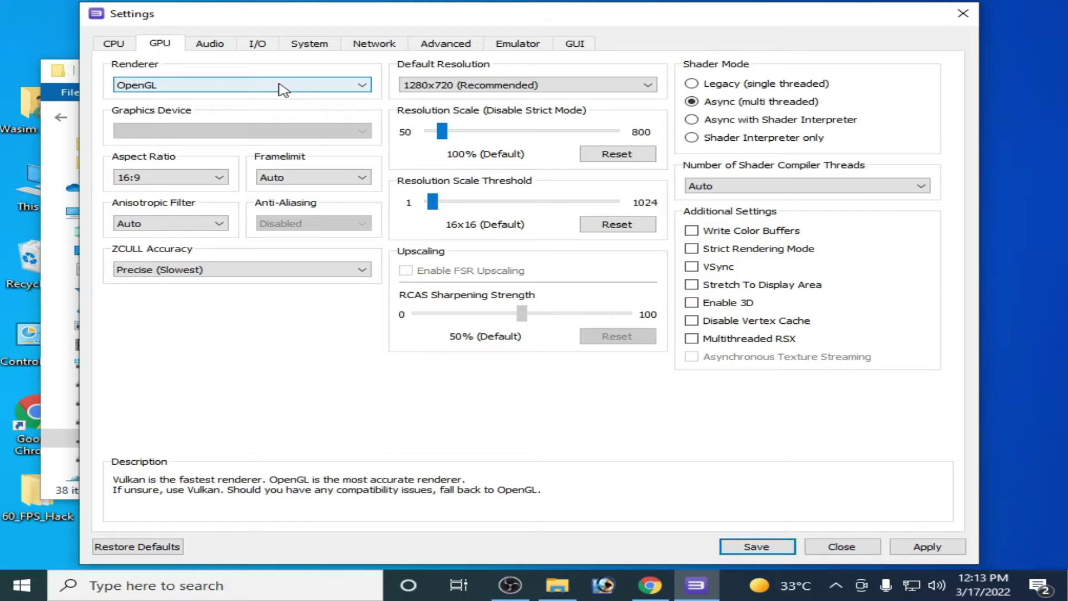
right_click(998, 285)
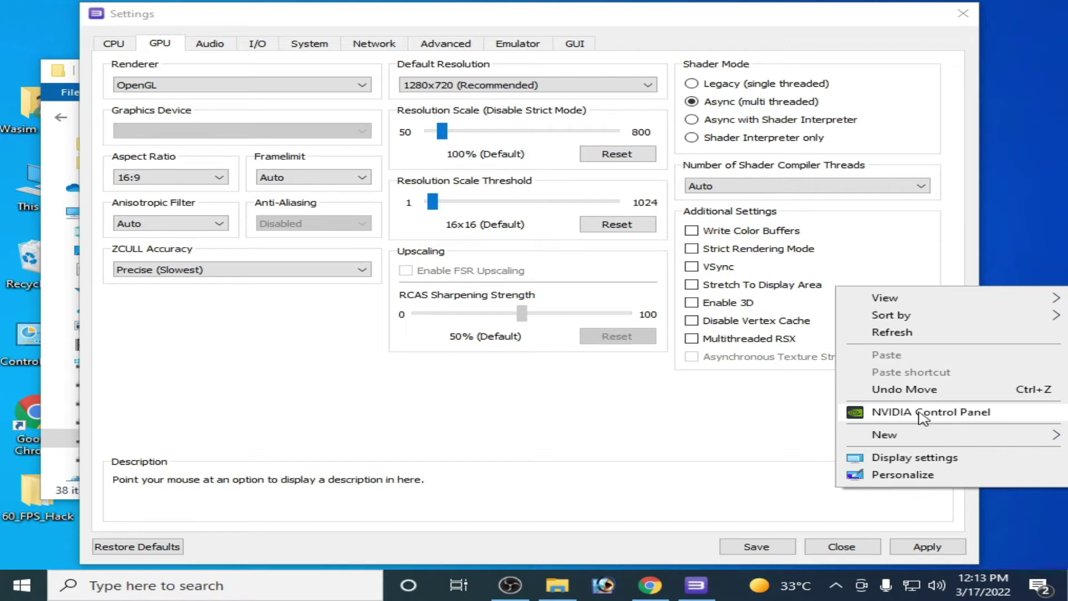
click(920, 415)
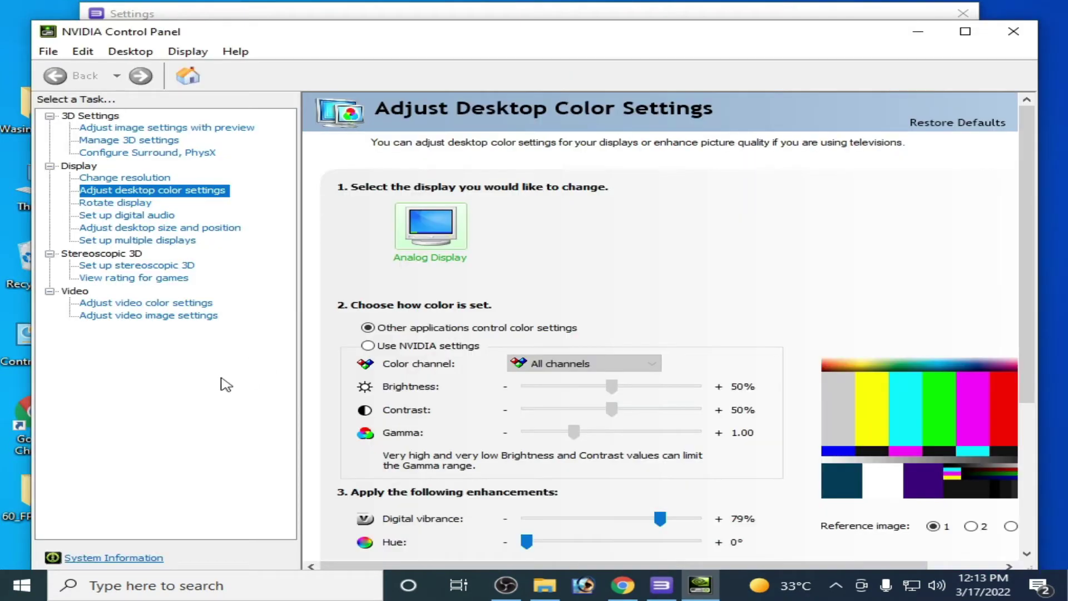
click(91, 560)
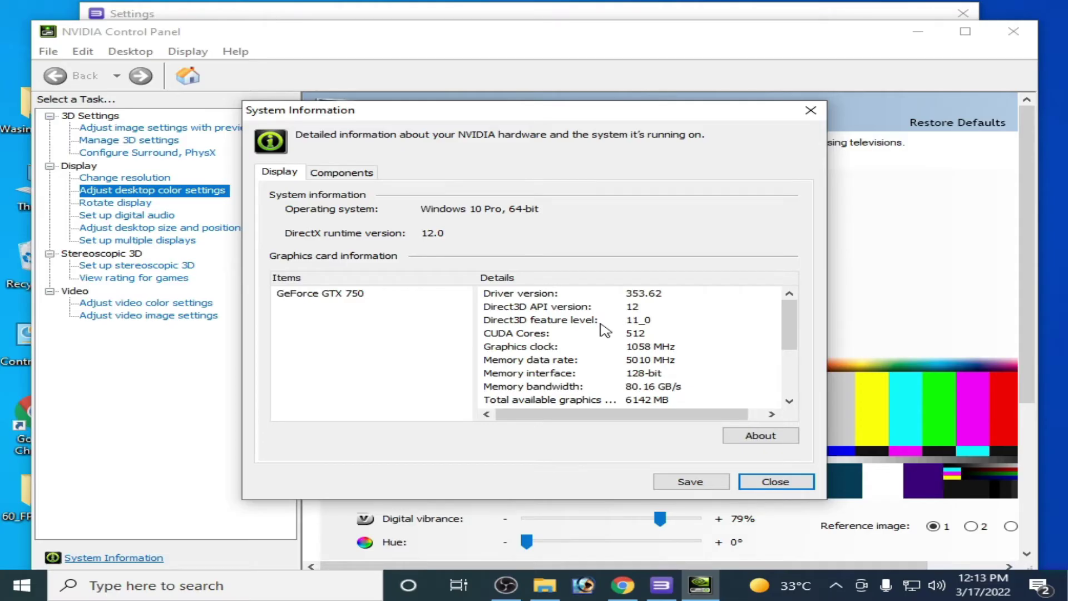
click(777, 481)
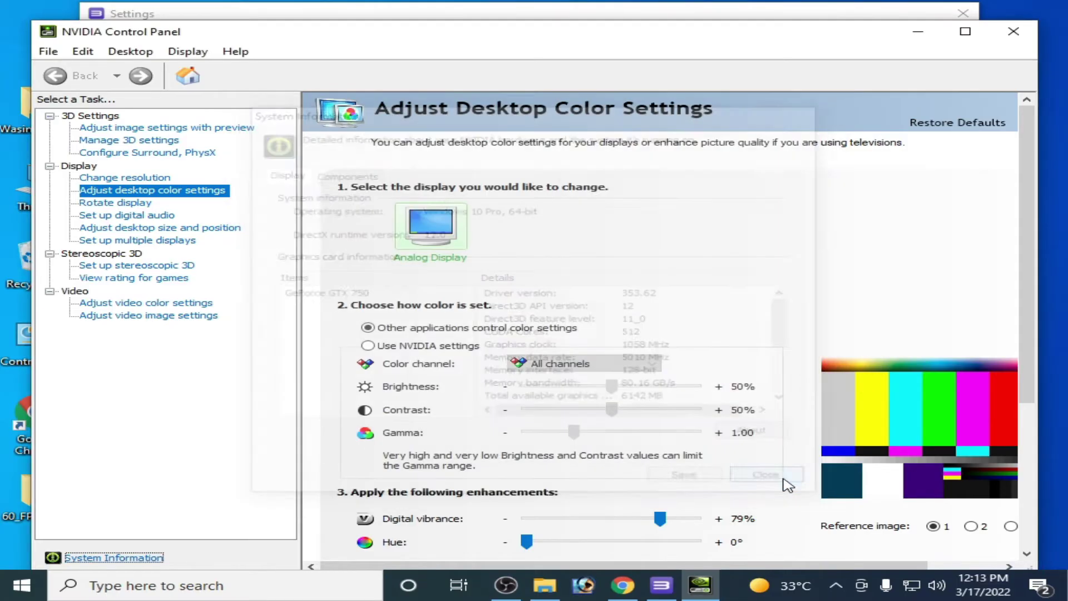
click(1014, 31)
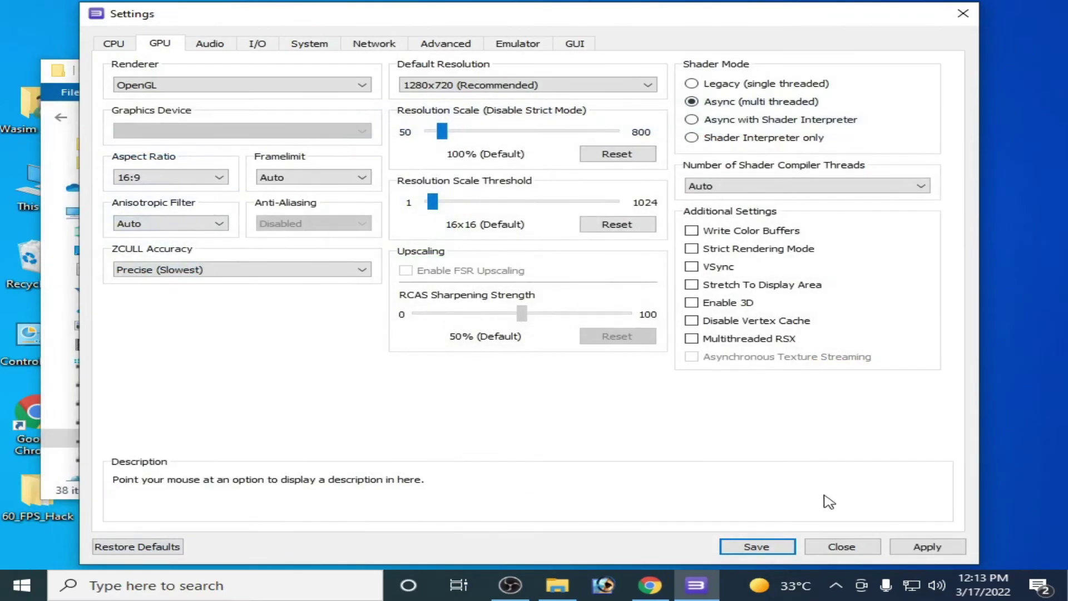
Close the RPCS3 settings and rearrange the RPCS3 and Explorer windows
click(840, 548)
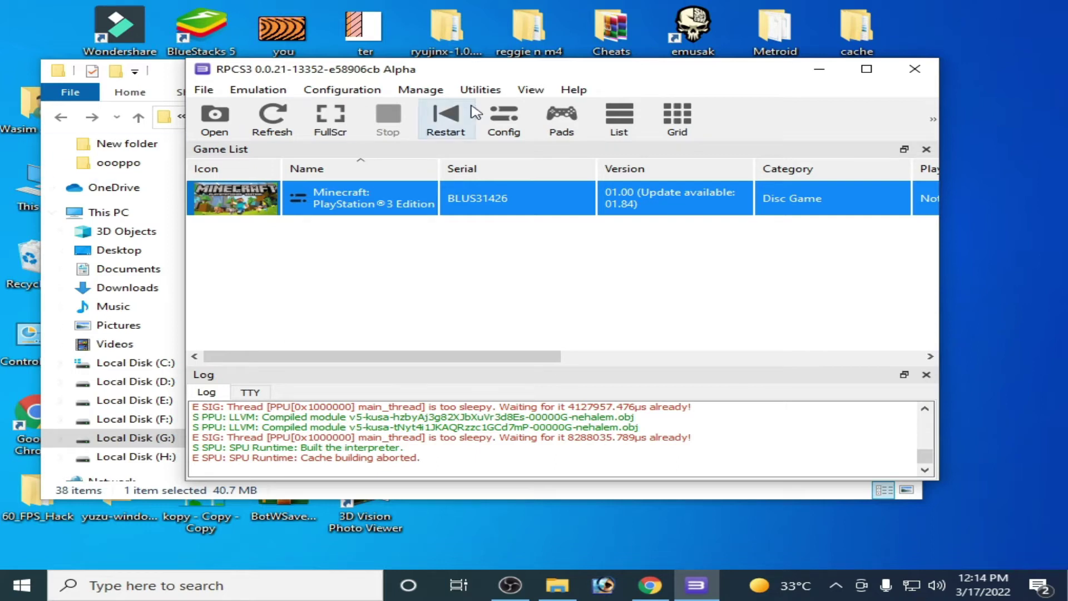
drag(529, 71, 689, 79)
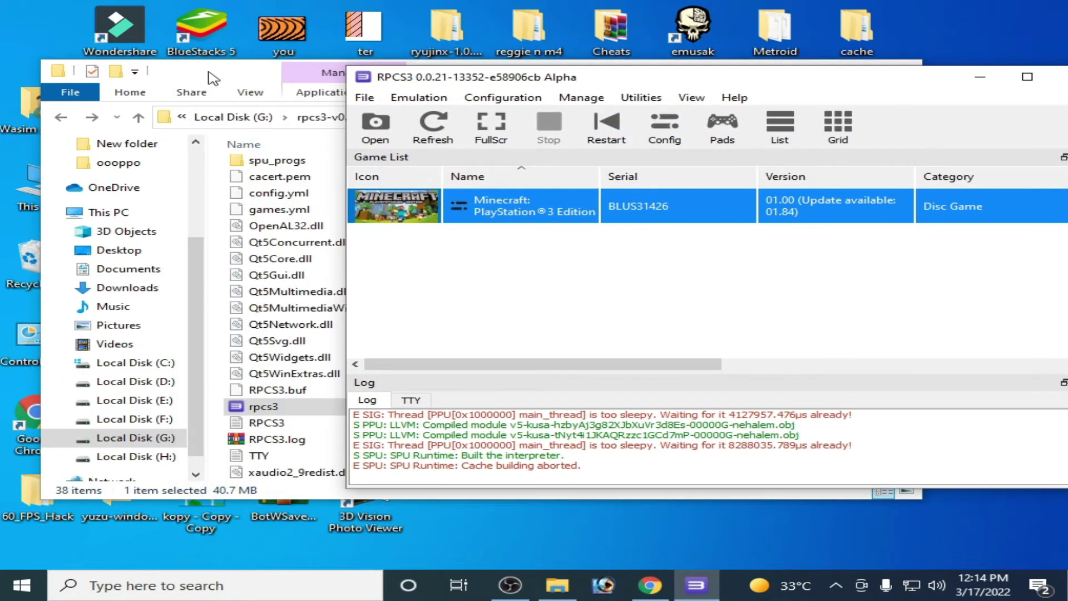
drag(213, 76, 417, 65)
Open Device Manager through This PC's system properties
click(40, 183)
double_click(40, 184)
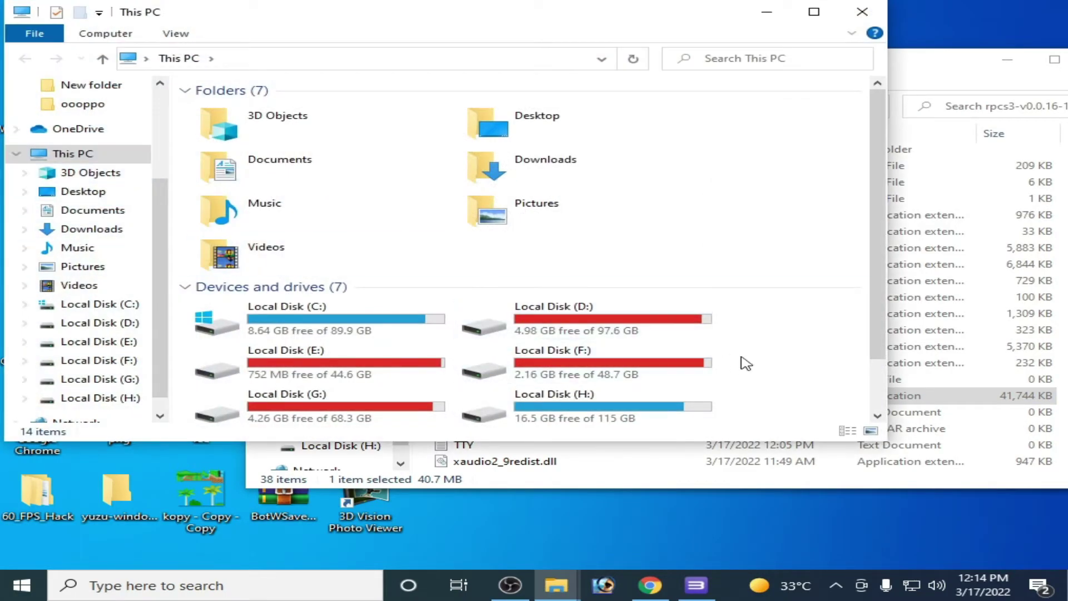
right_click(805, 373)
click(861, 538)
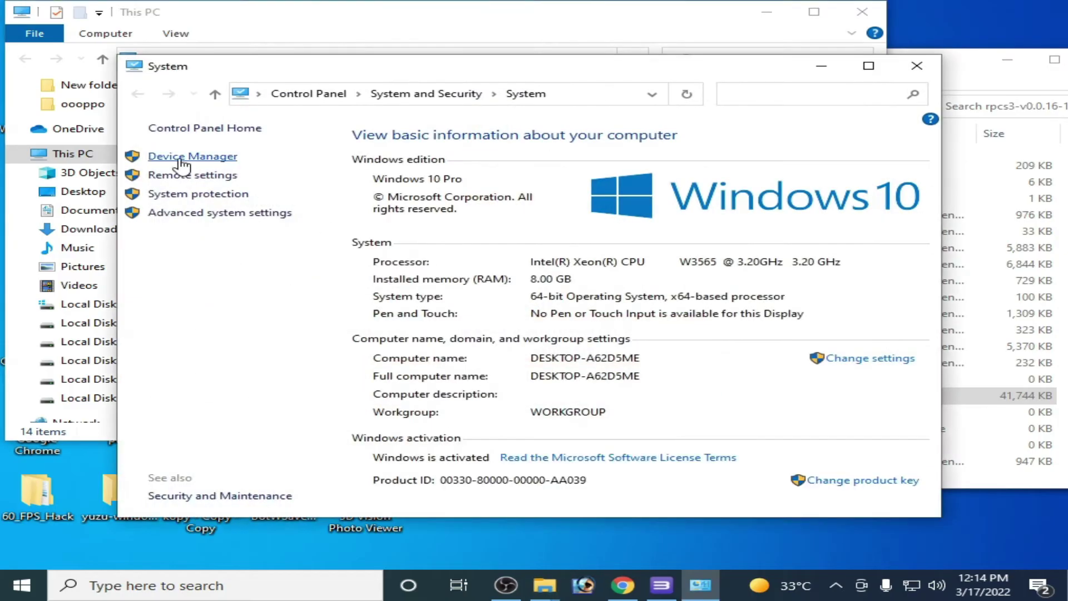
click(179, 162)
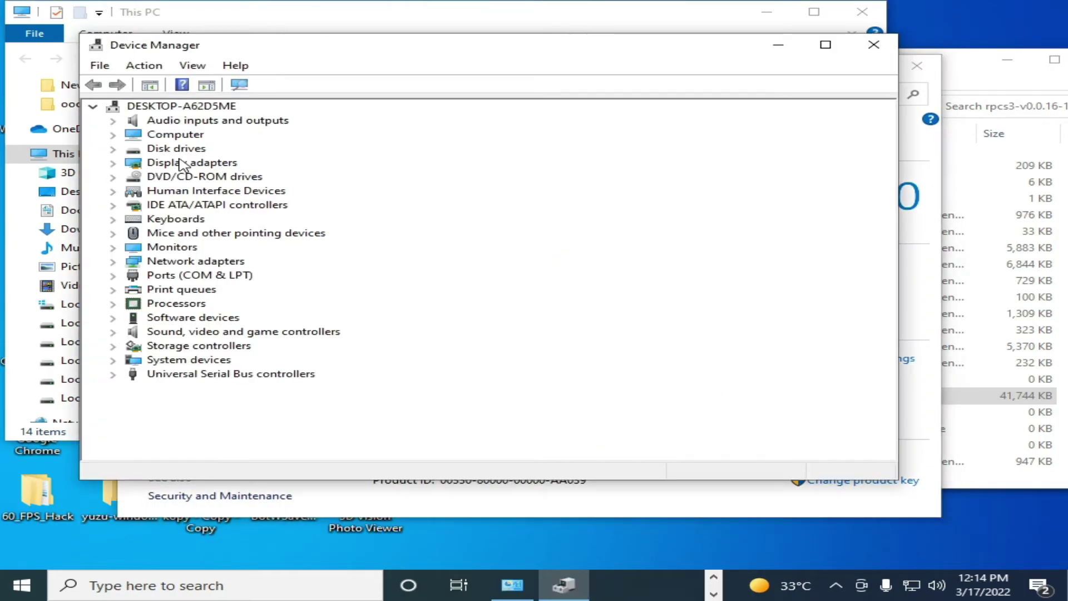
Expand Display adapters to show the NVIDIA GeForce GTX 750, declining to disable it
click(113, 162)
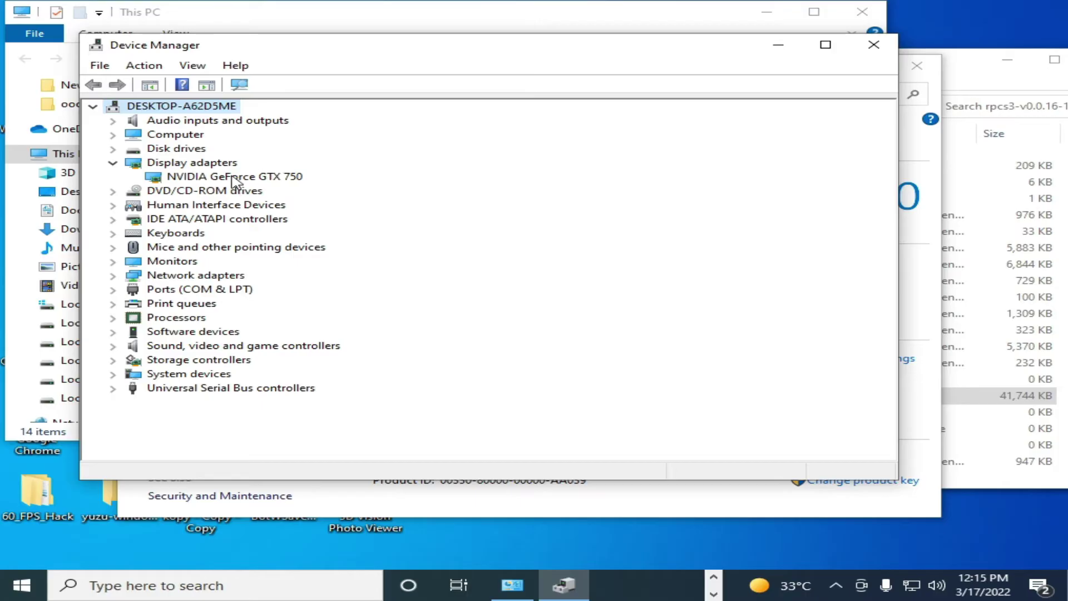
right_click(231, 178)
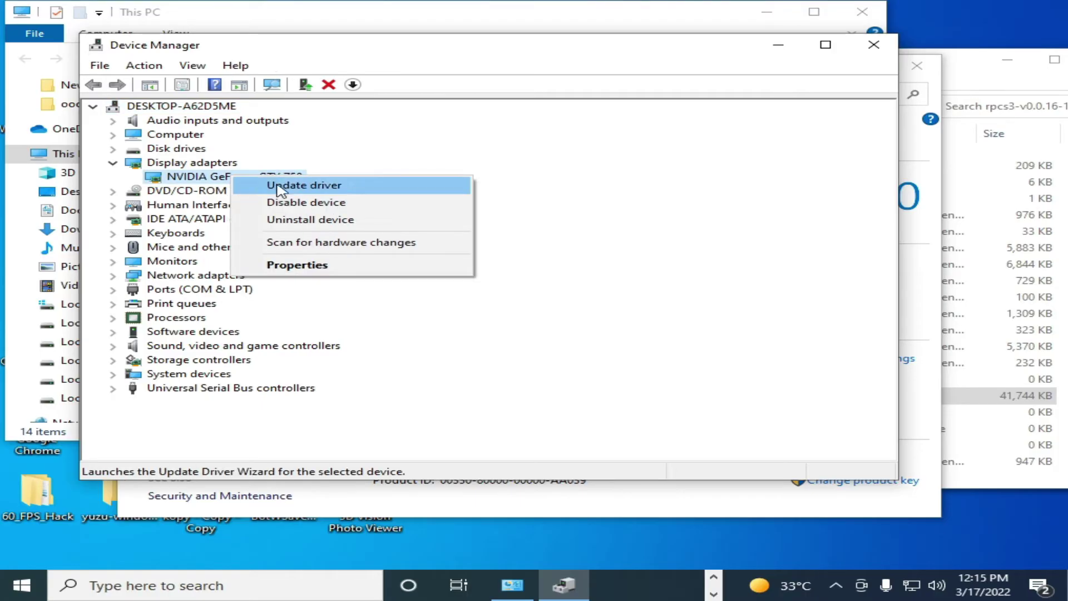
click(296, 204)
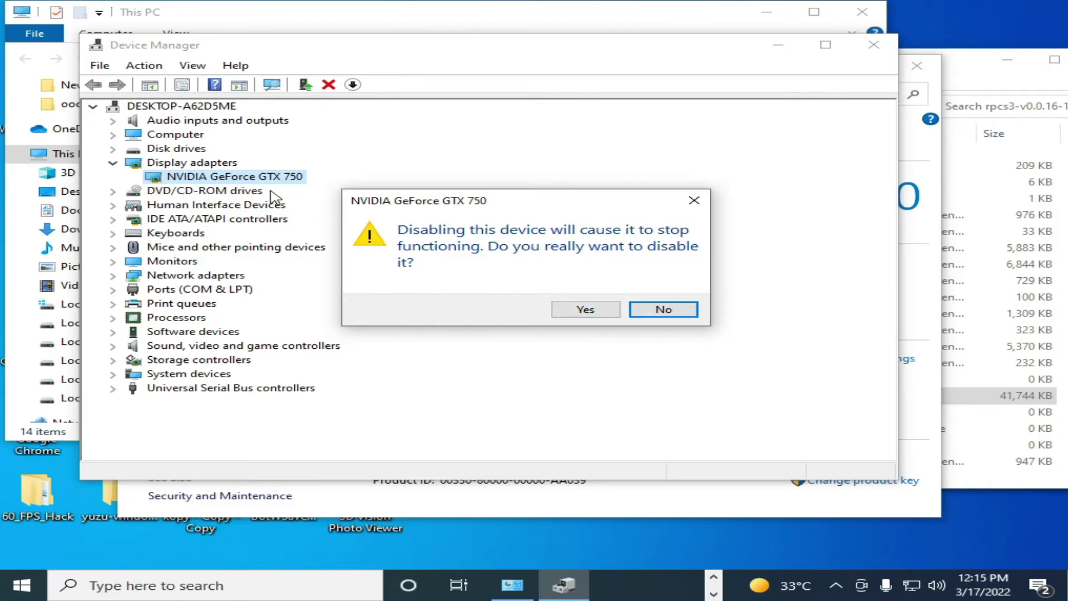
click(640, 309)
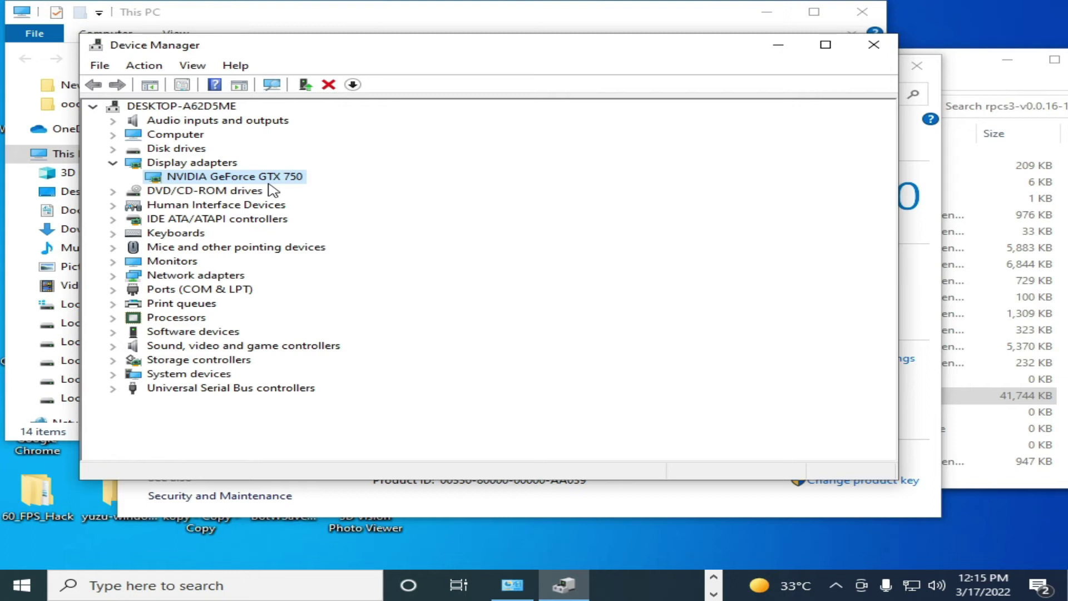
Install GTX 750 driver version 10.18.13.5362 from the drivers already on the computer
right_click(252, 182)
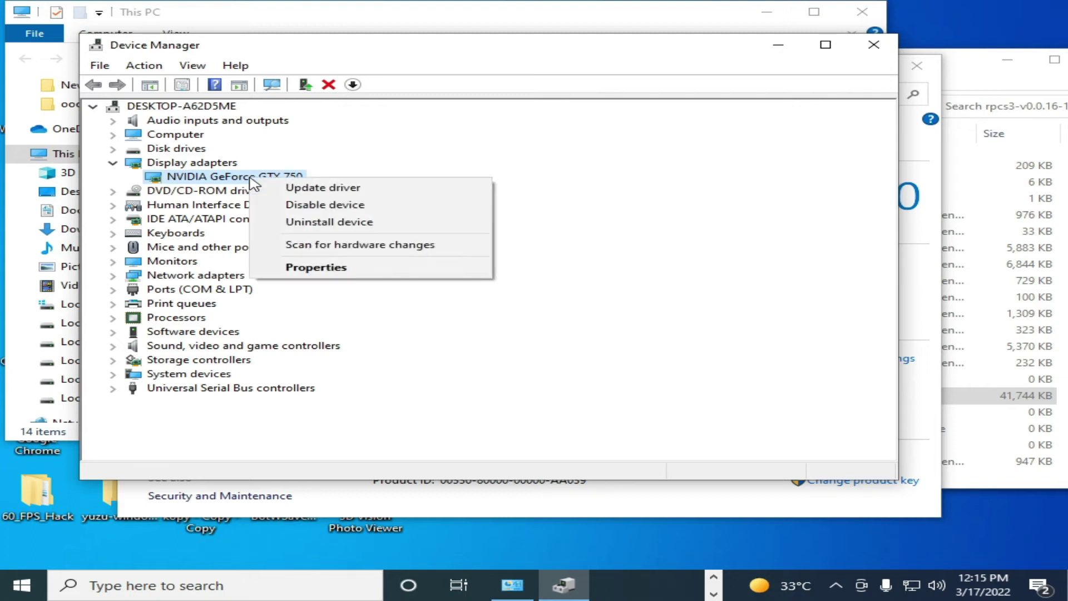
click(310, 189)
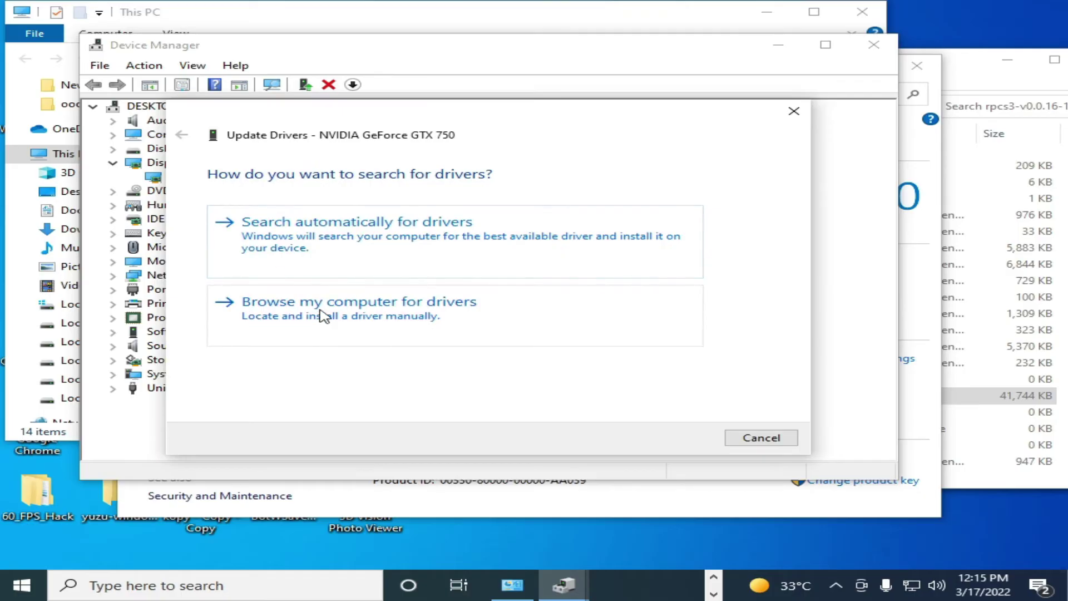
click(316, 314)
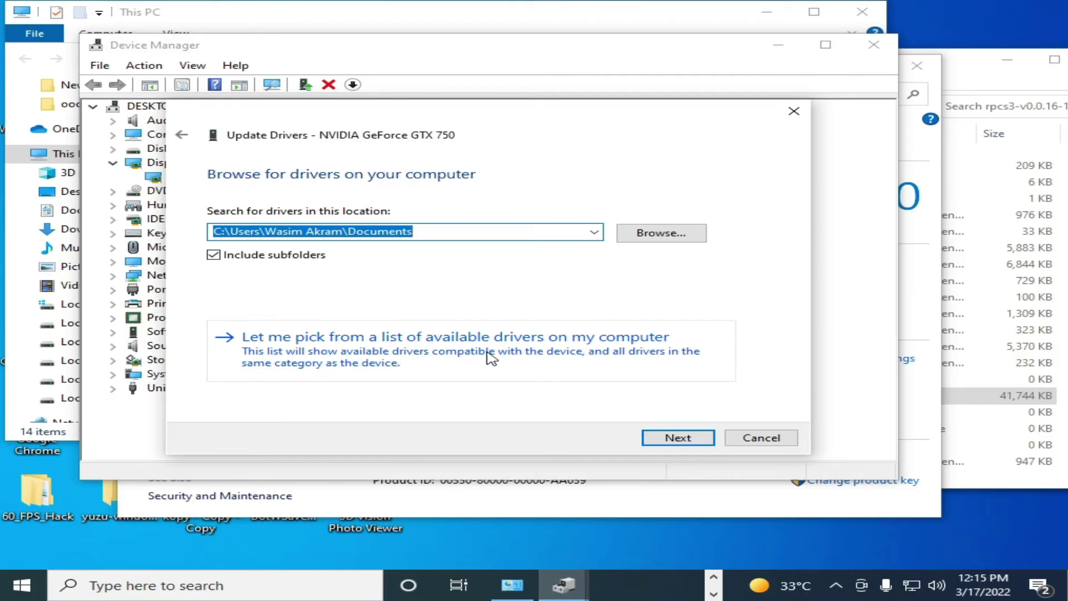
click(347, 367)
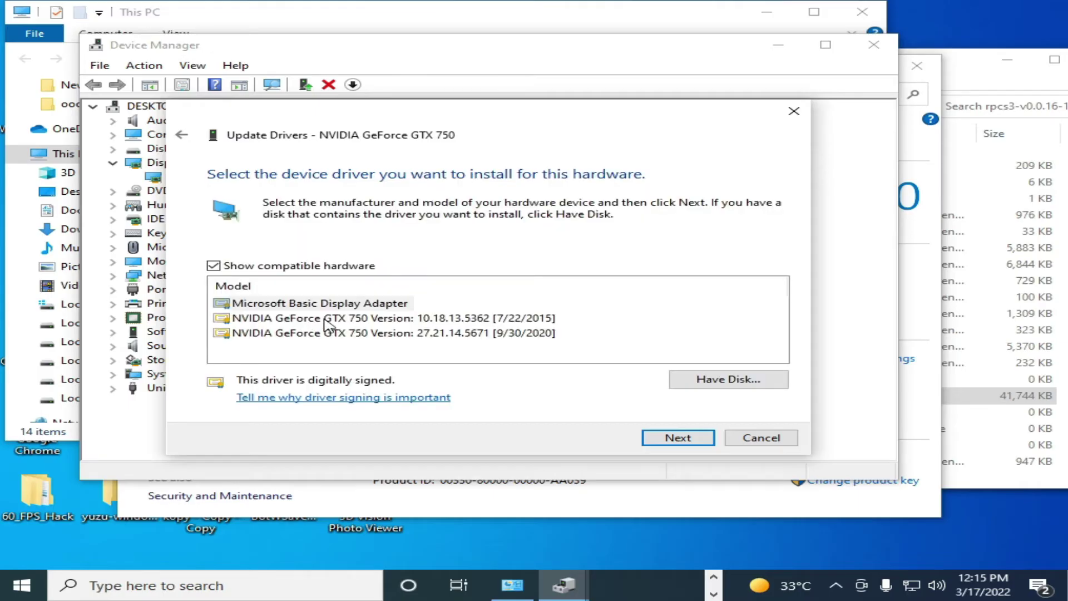
click(327, 320)
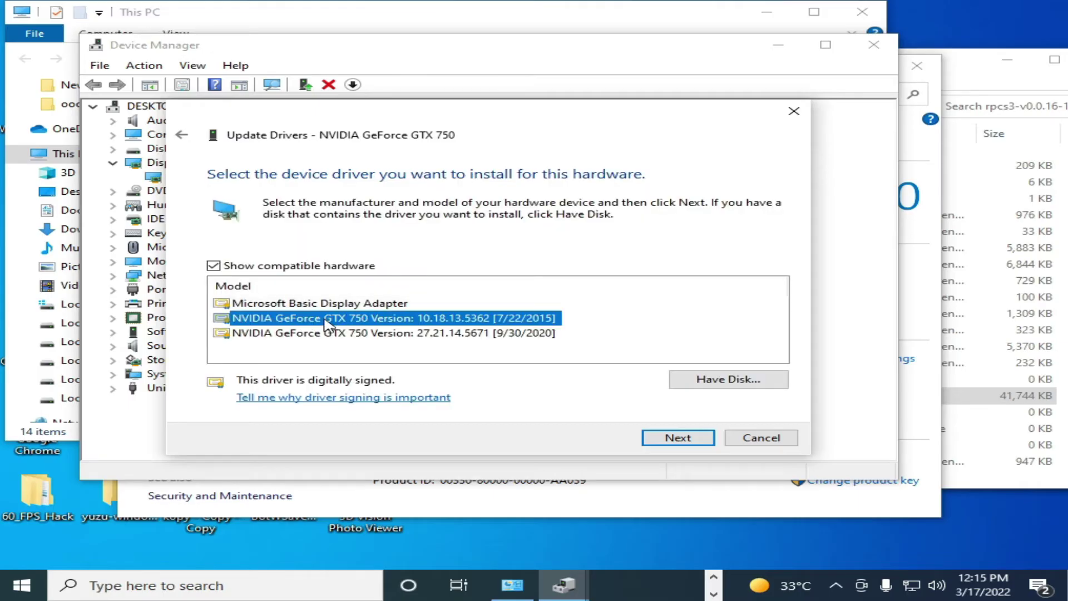
click(674, 443)
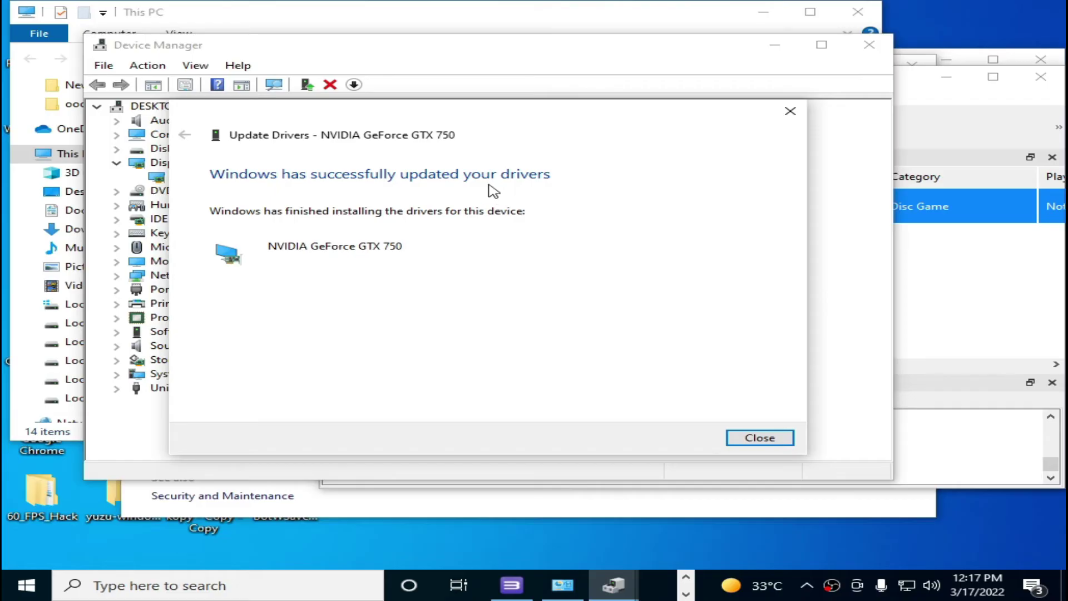
Close the driver update dialog, Device Manager, RPCS3, System and This PC windows
click(768, 444)
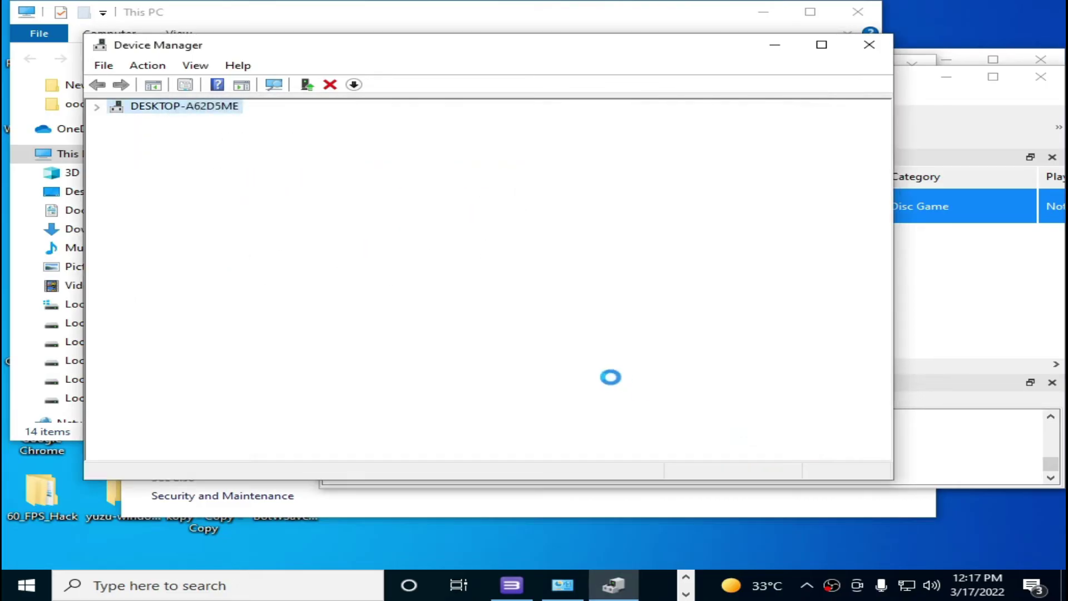
click(870, 44)
drag(888, 83, 774, 84)
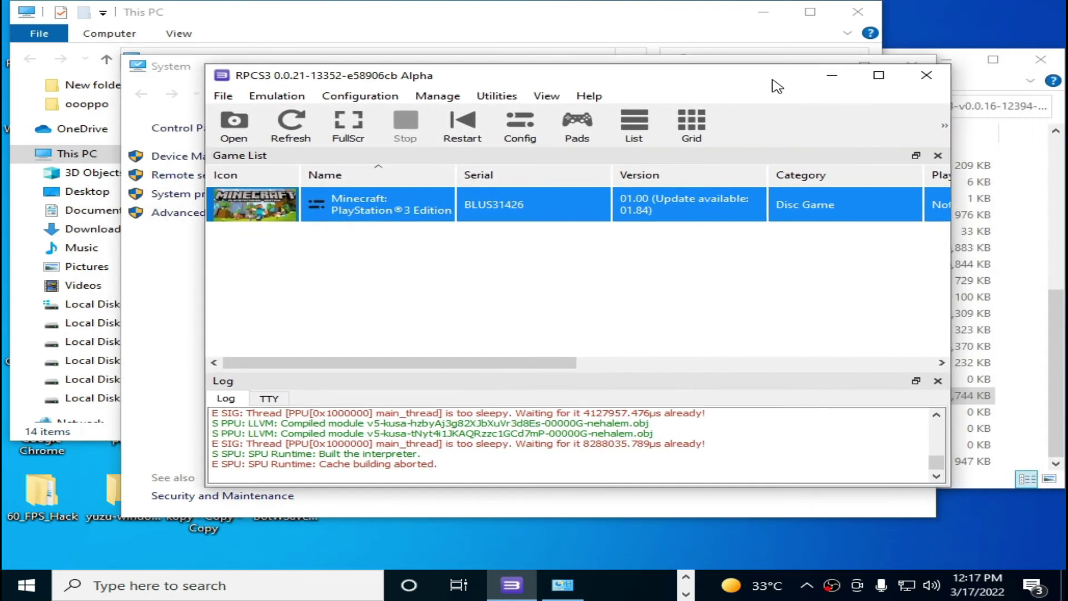
click(927, 76)
click(911, 78)
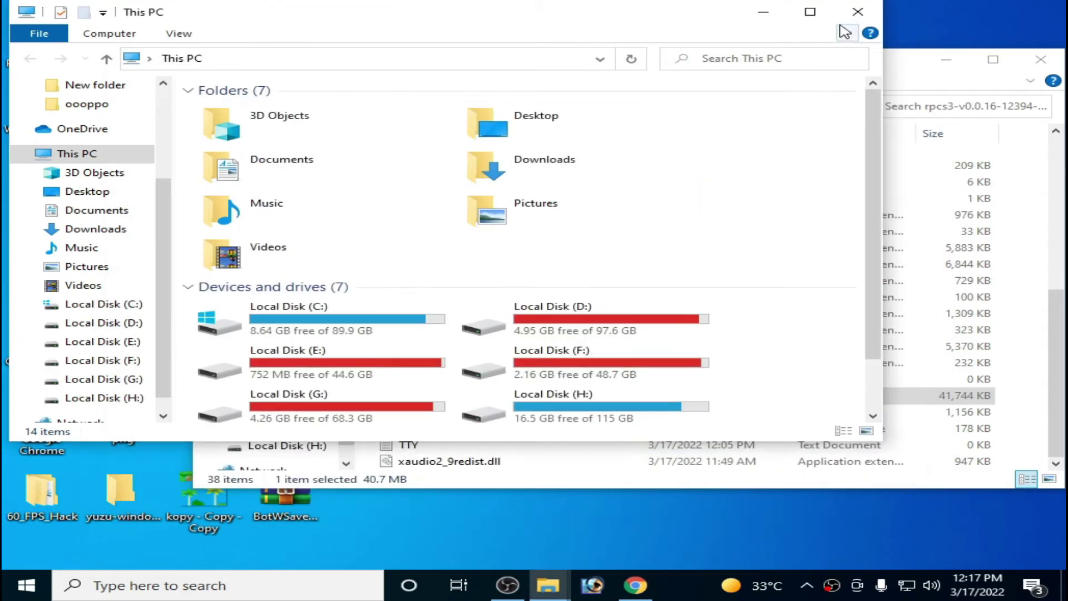
click(858, 14)
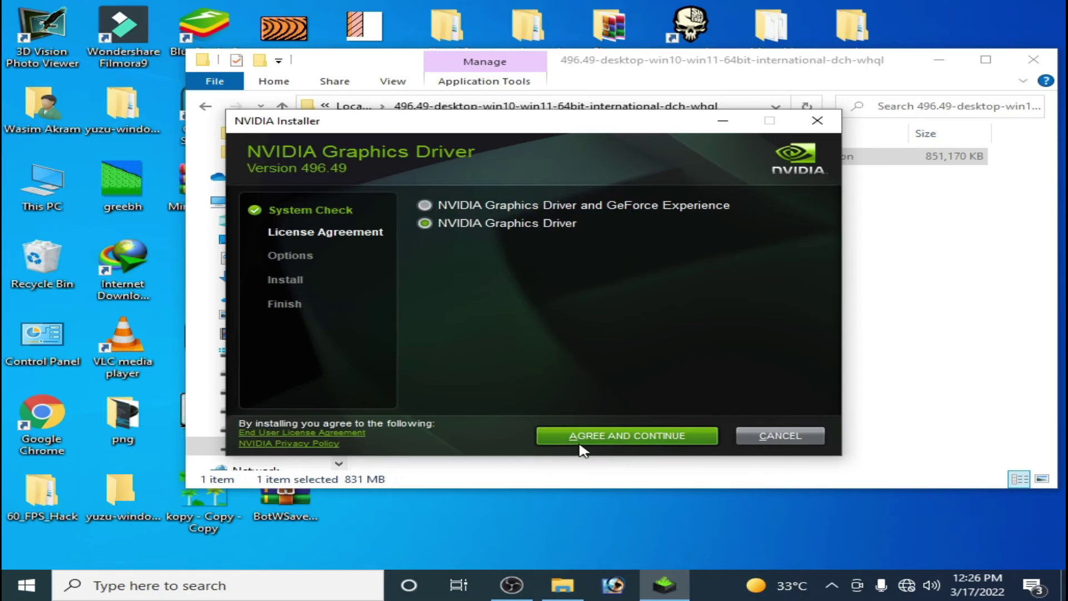
Run the NVIDIA 496.49 driver installer to completion and close it
click(581, 437)
click(424, 299)
click(660, 437)
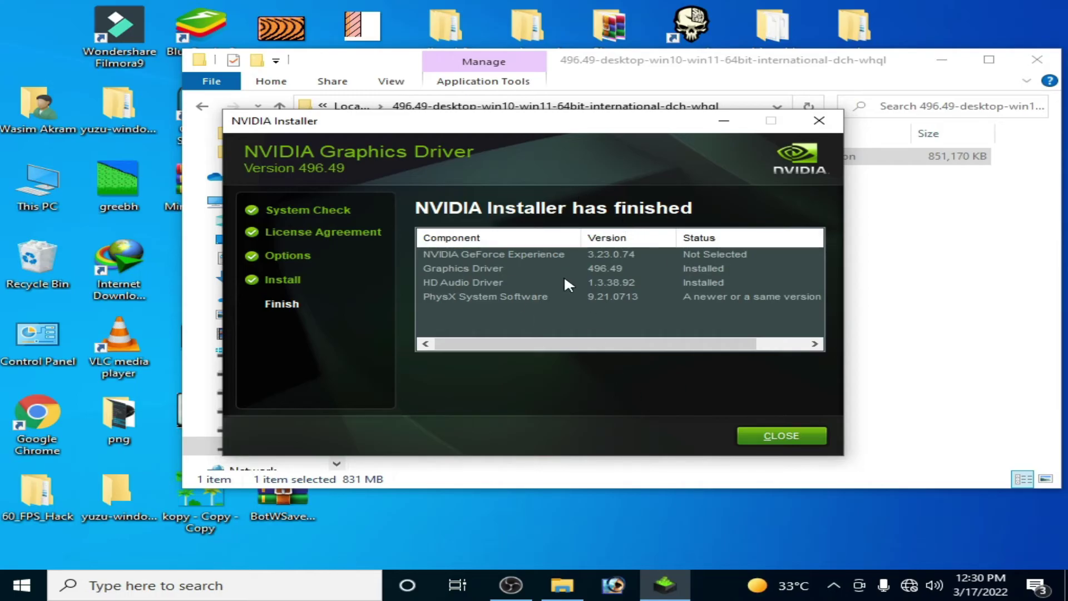
click(766, 442)
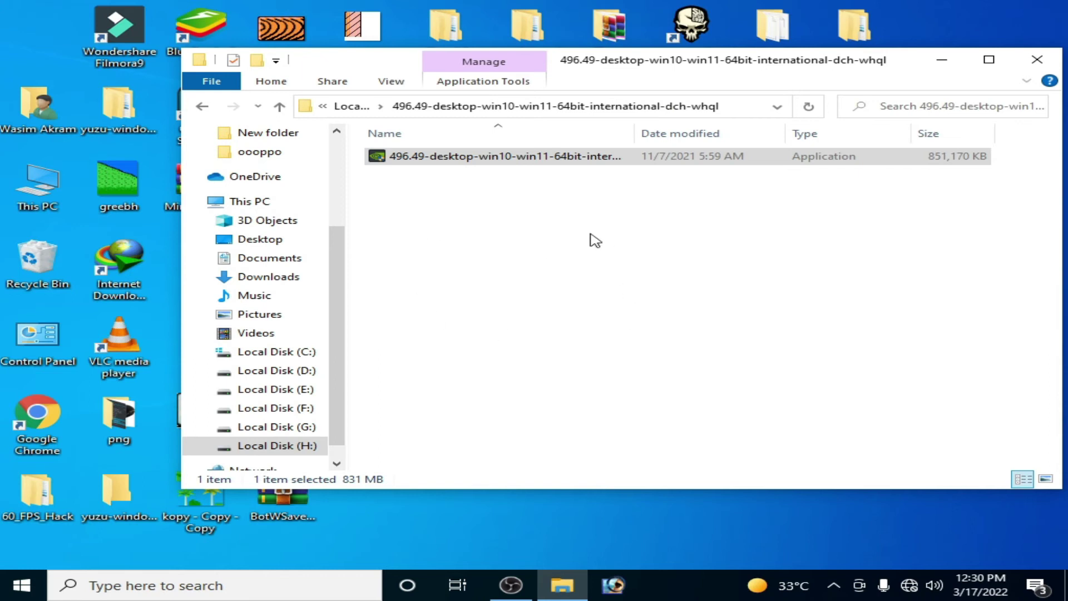
Delete the cache folder from the rpcs3 folder on Local Disk (G:)
double_click(39, 184)
double_click(553, 444)
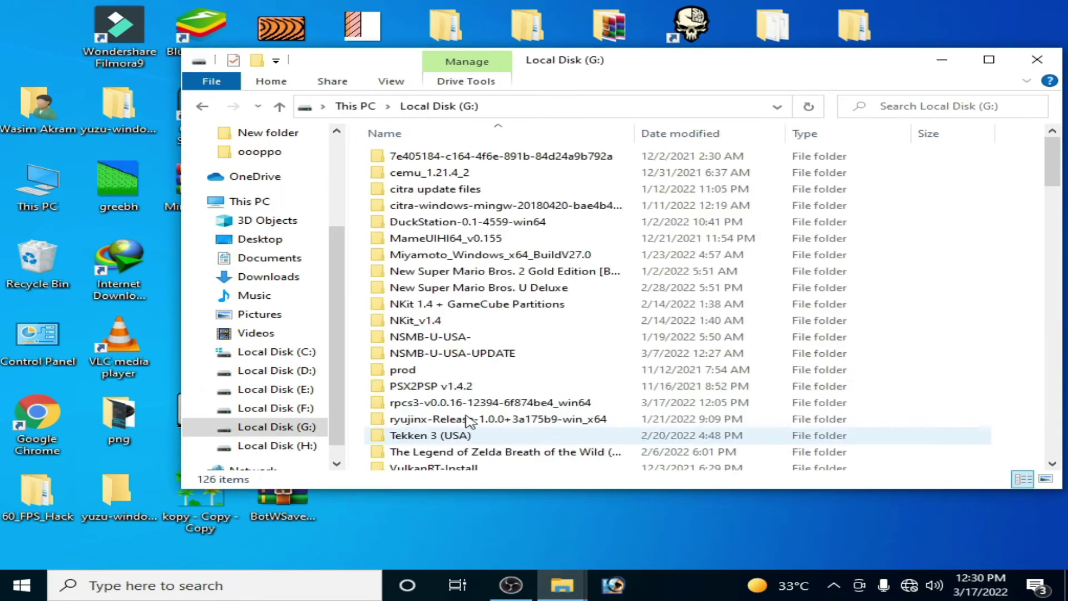
double_click(452, 403)
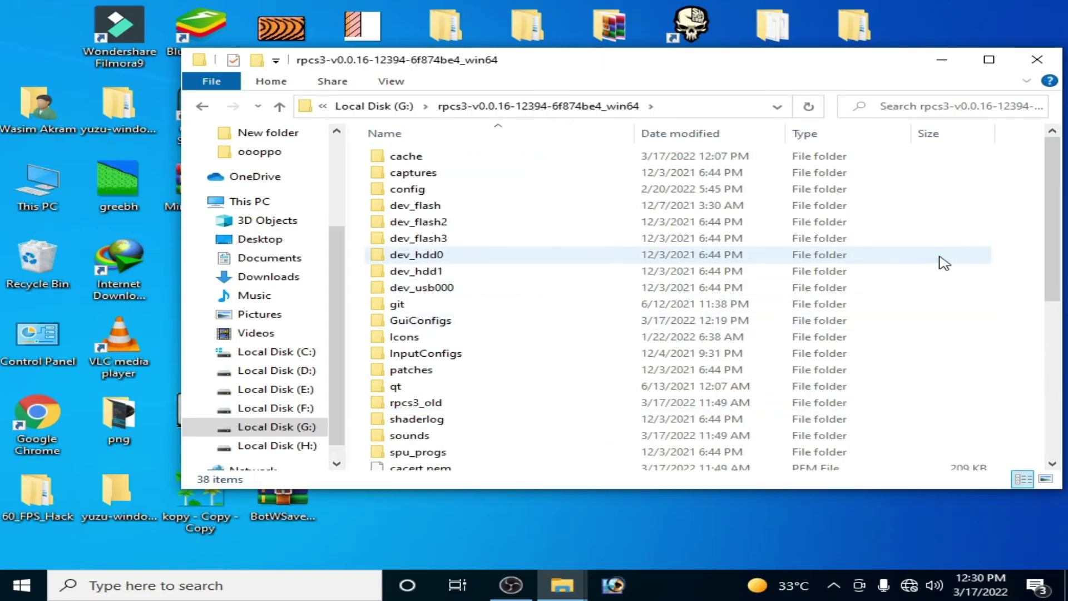
mouse_move(1051, 212)
mouse_down()
mouse_move(1063, 356)
mouse_move(1064, 210)
mouse_up()
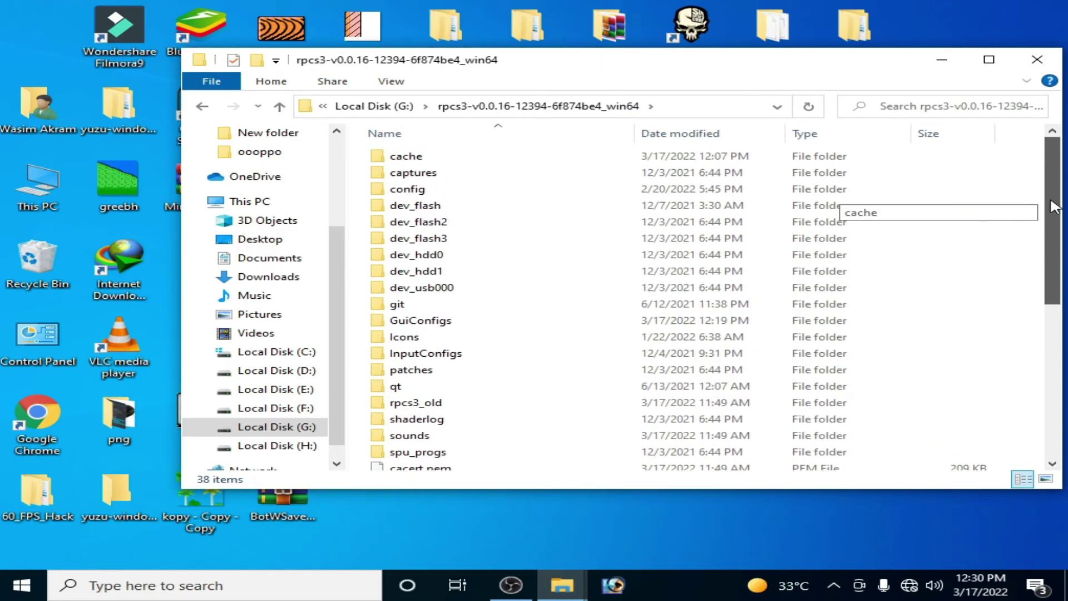
right_click(405, 163)
click(449, 517)
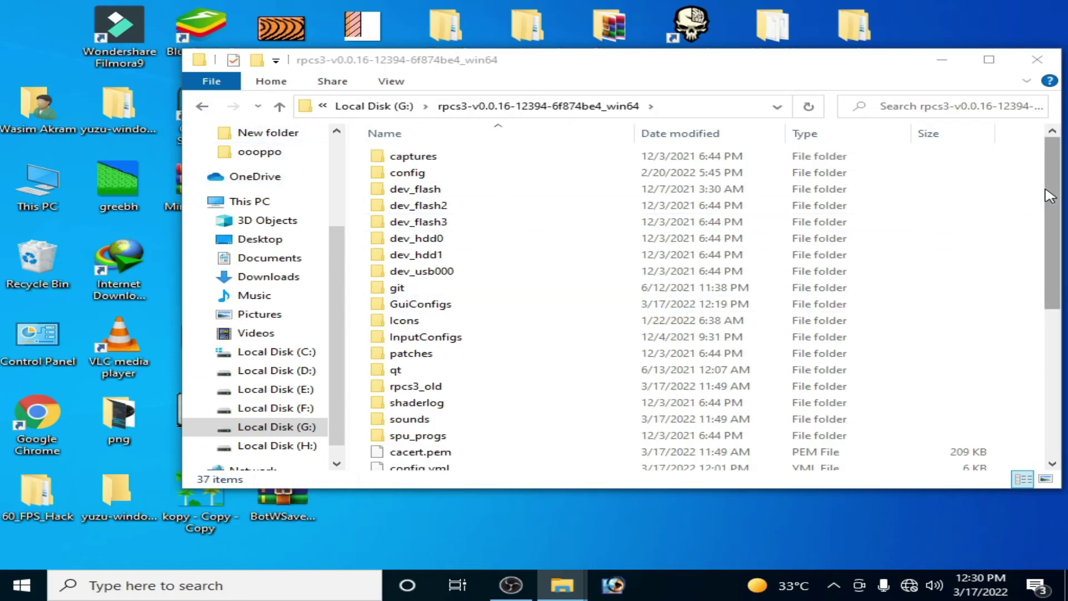
Launch rpcs3.exe from the same folder
scroll(935, 358, down, 5)
click(421, 439)
right_click(422, 439)
click(466, 58)
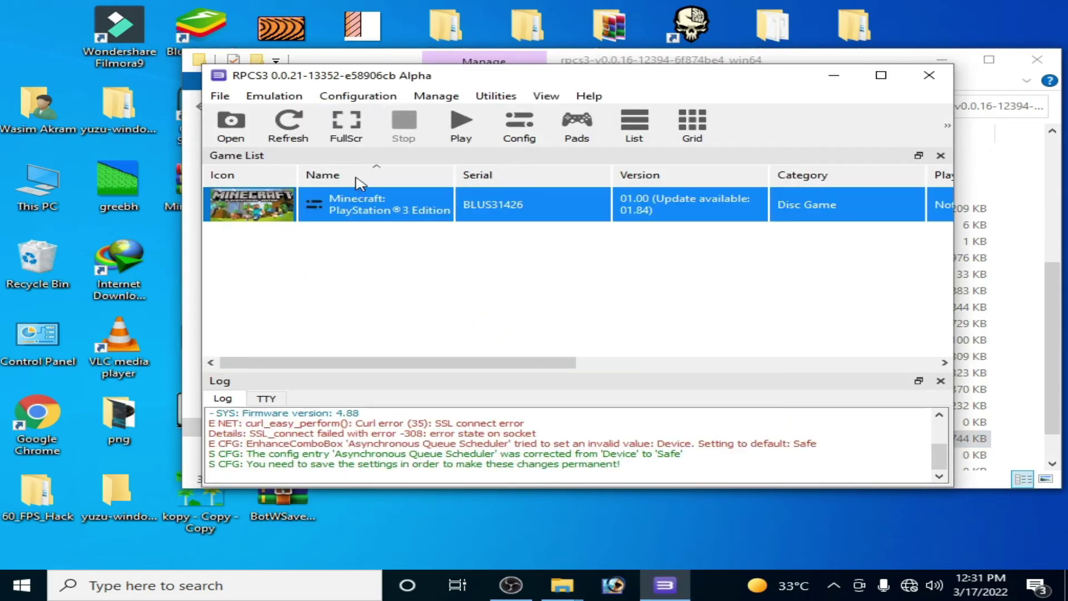
Set RPCS3's global renderer to Vulkan on the NVIDIA GeForce GTX 750 and save
click(358, 97)
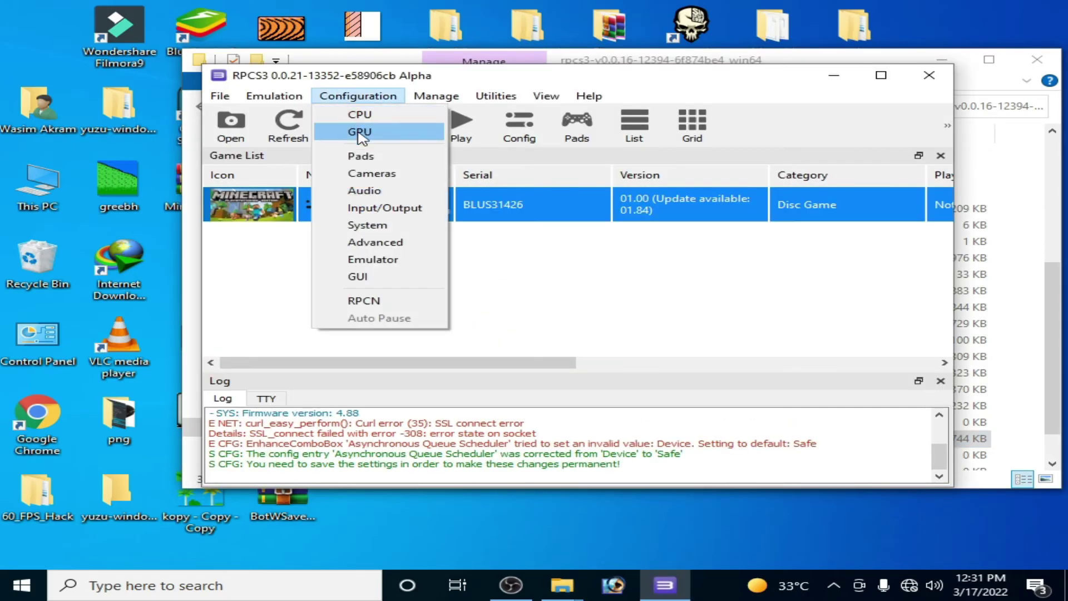
click(360, 133)
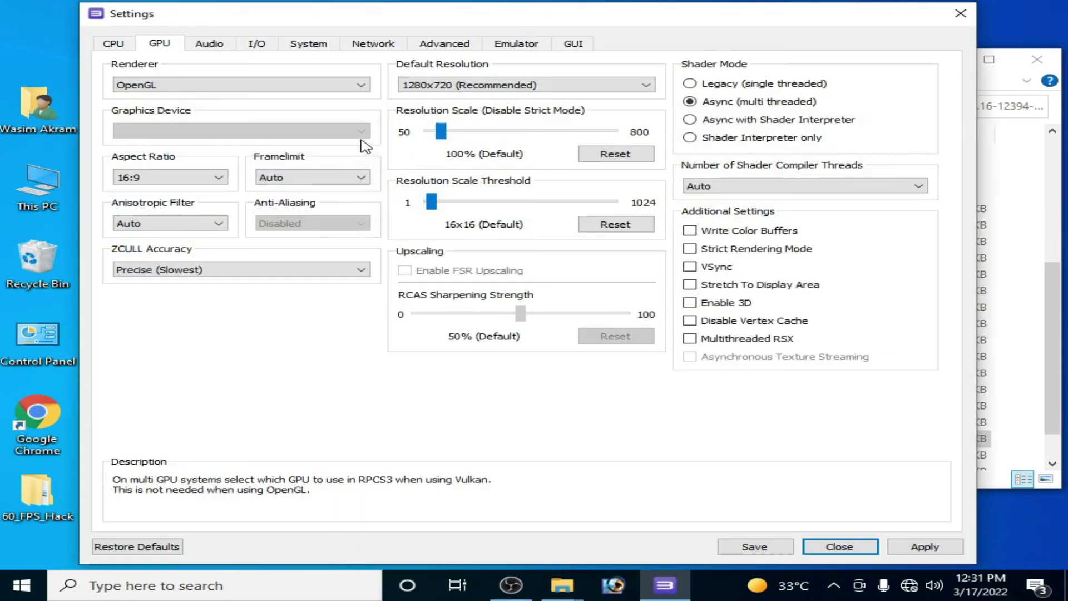
click(255, 91)
click(181, 119)
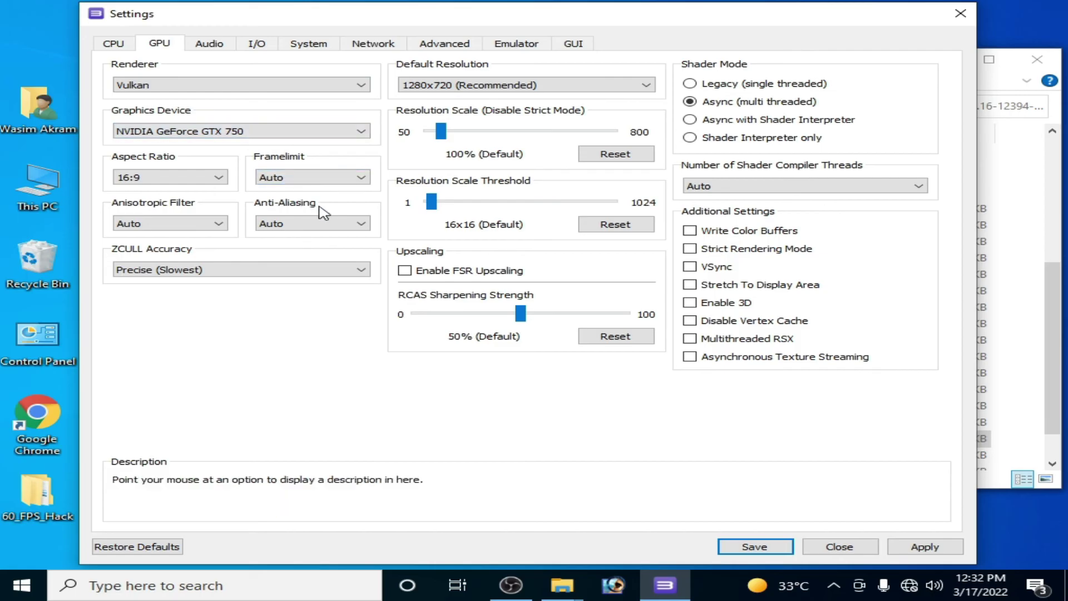
click(753, 548)
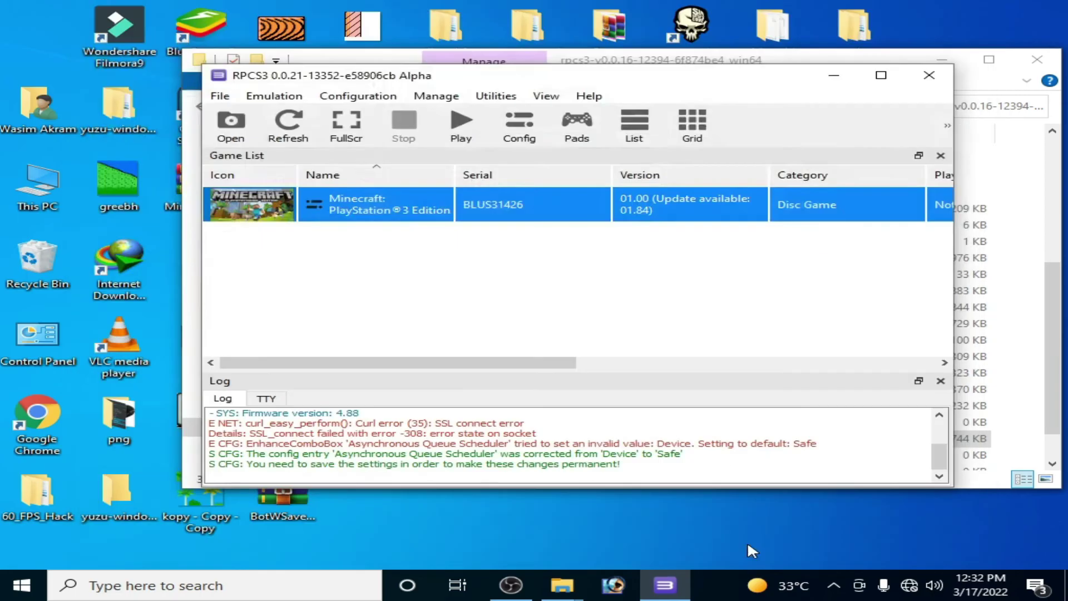
Open Minecraft's custom configuration, accepting fixes for invalid and obsolete settings
right_click(388, 211)
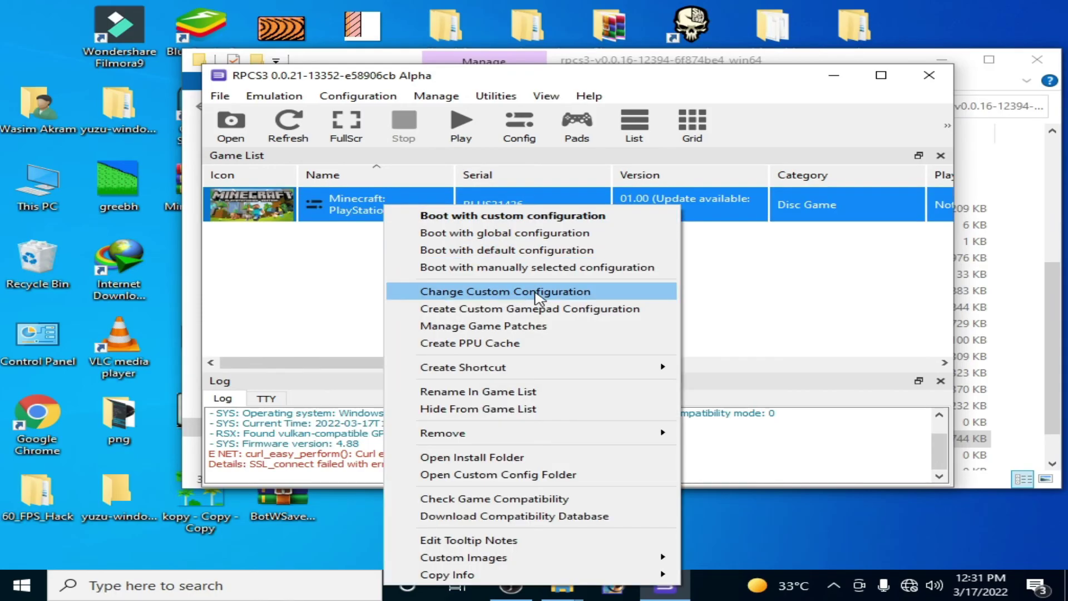
click(538, 299)
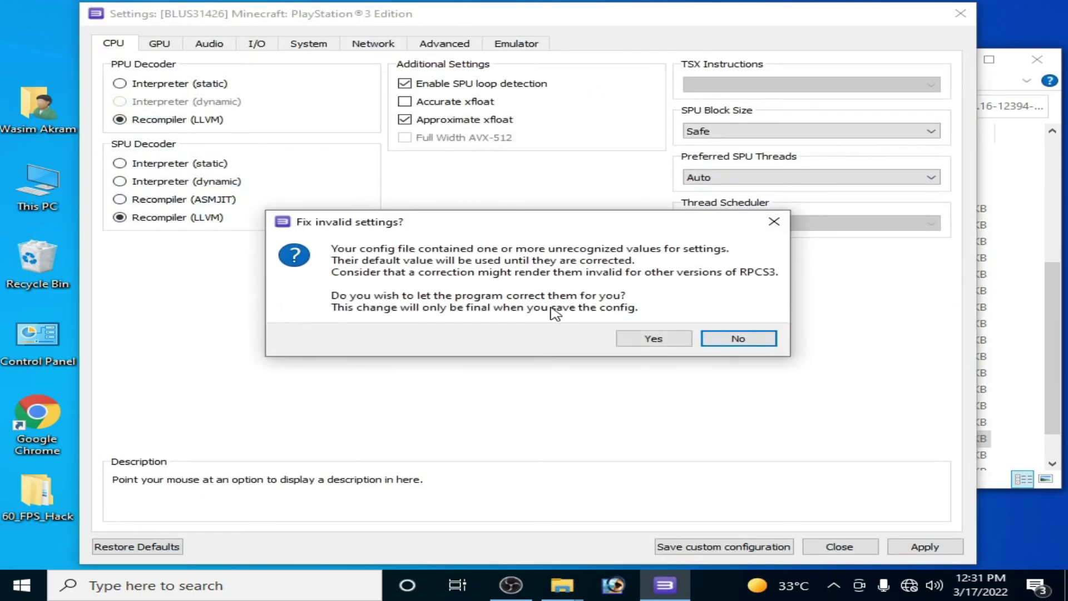
click(633, 340)
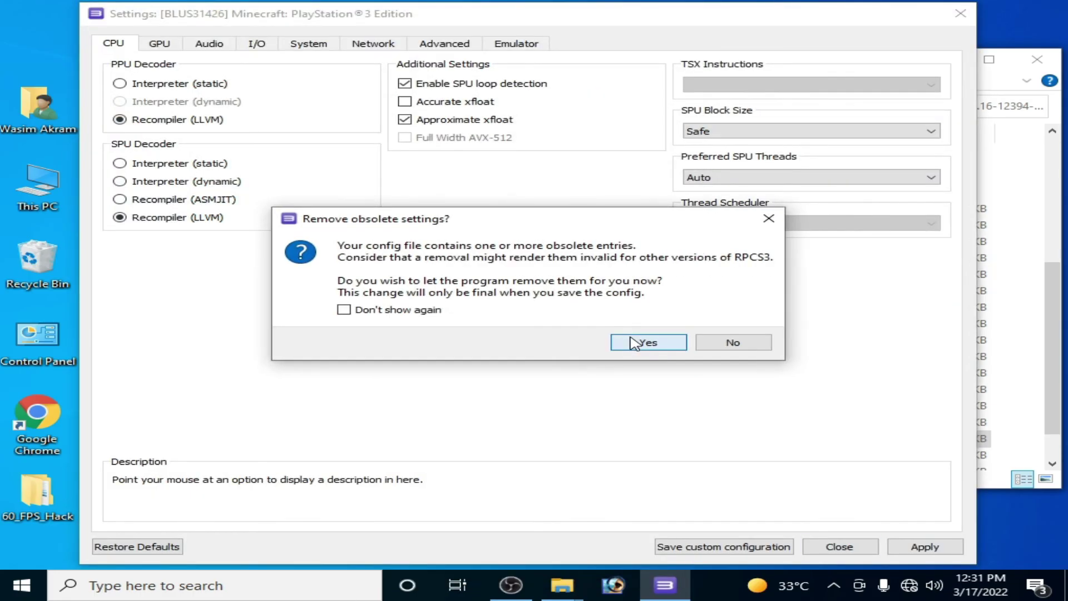
click(633, 341)
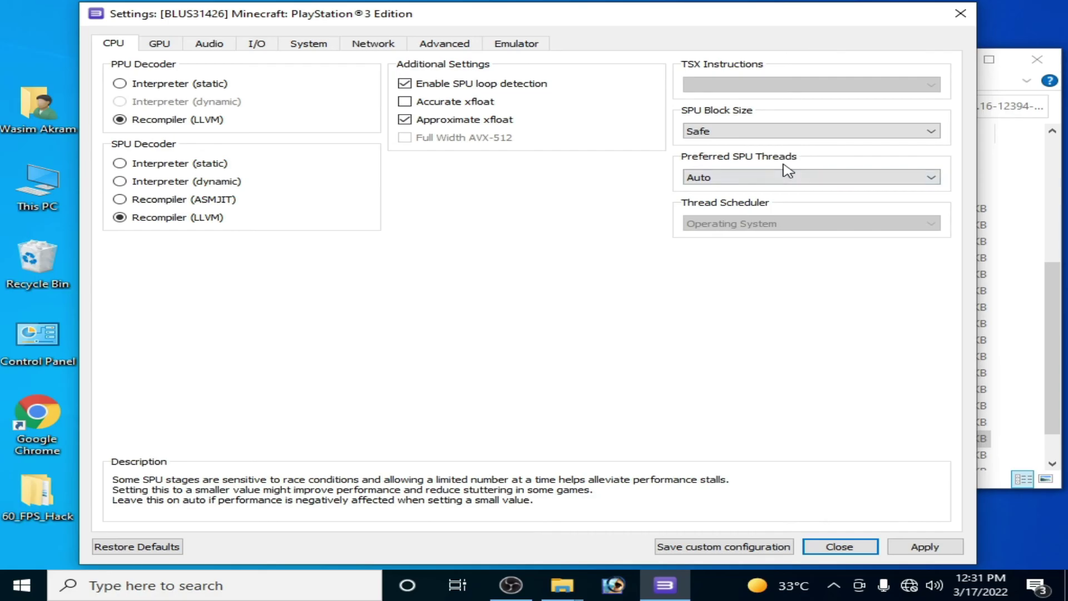
Keep Driver Wake-Up Delay at 200 µs on the Advanced tab and apply
click(451, 44)
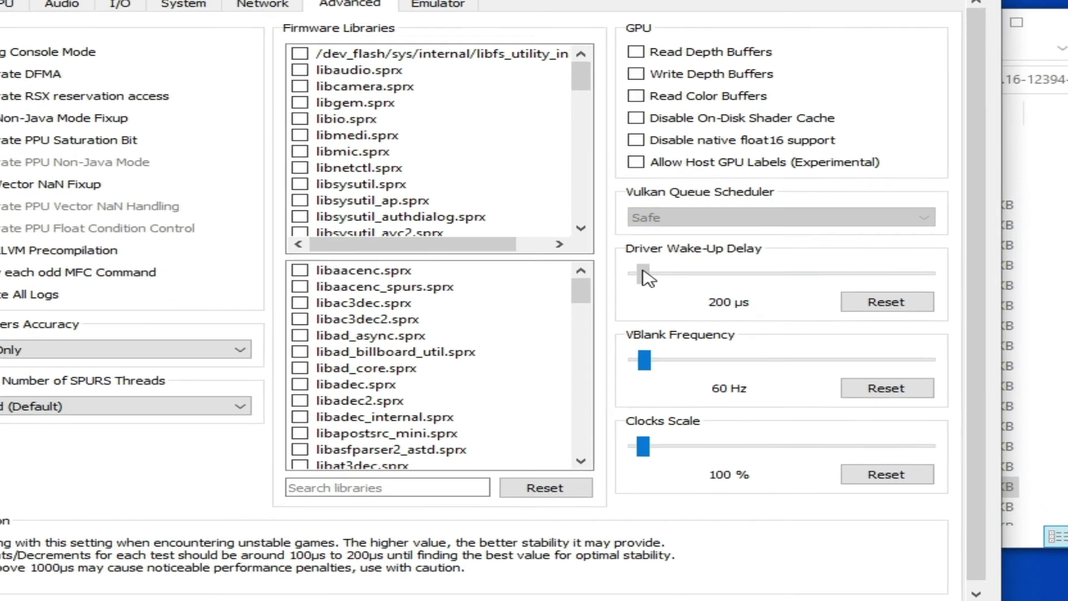
drag(685, 263, 675, 266)
drag(151, 308, 178, 321)
click(183, 317)
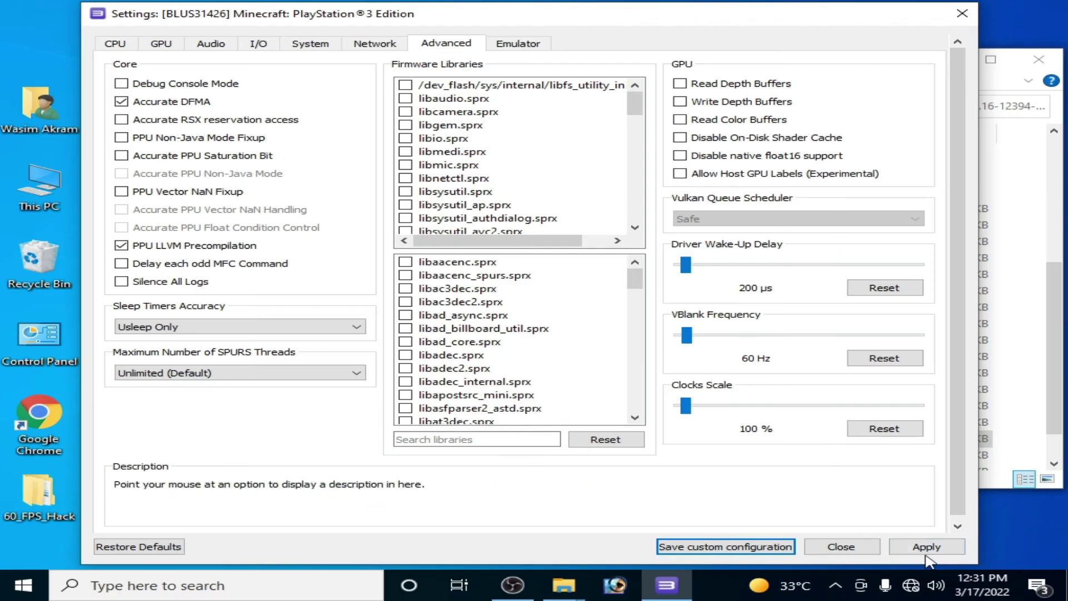
click(924, 548)
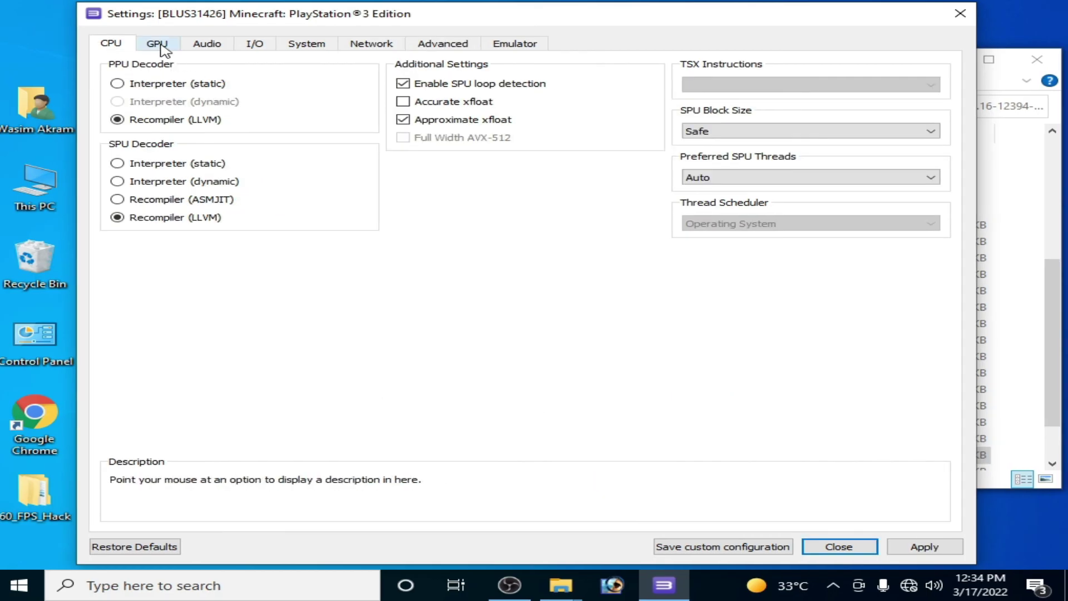
Set Minecraft's custom renderer to Vulkan
click(157, 45)
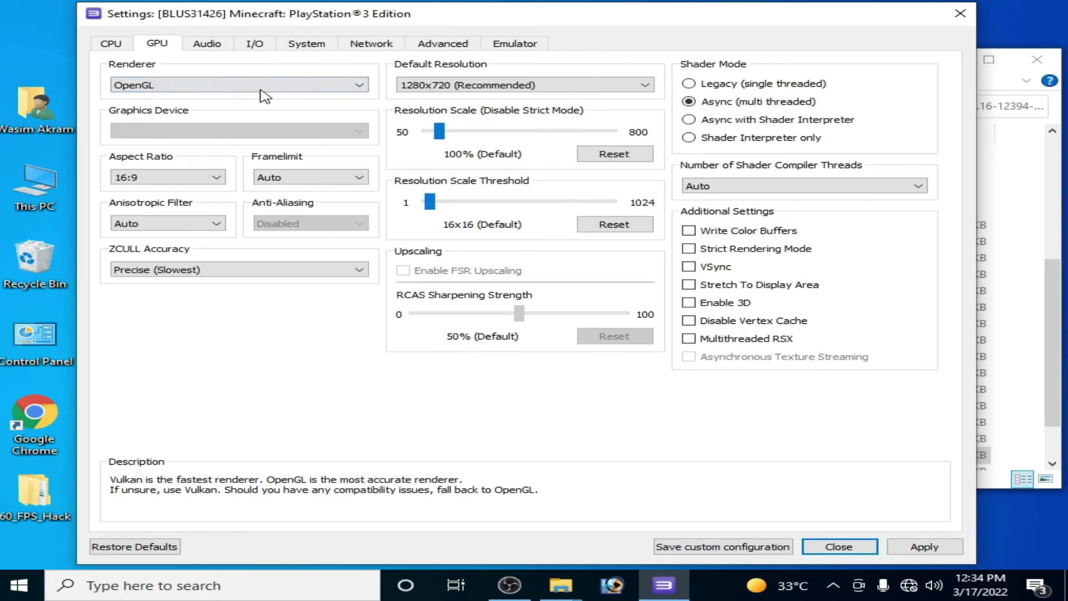
click(261, 91)
click(167, 118)
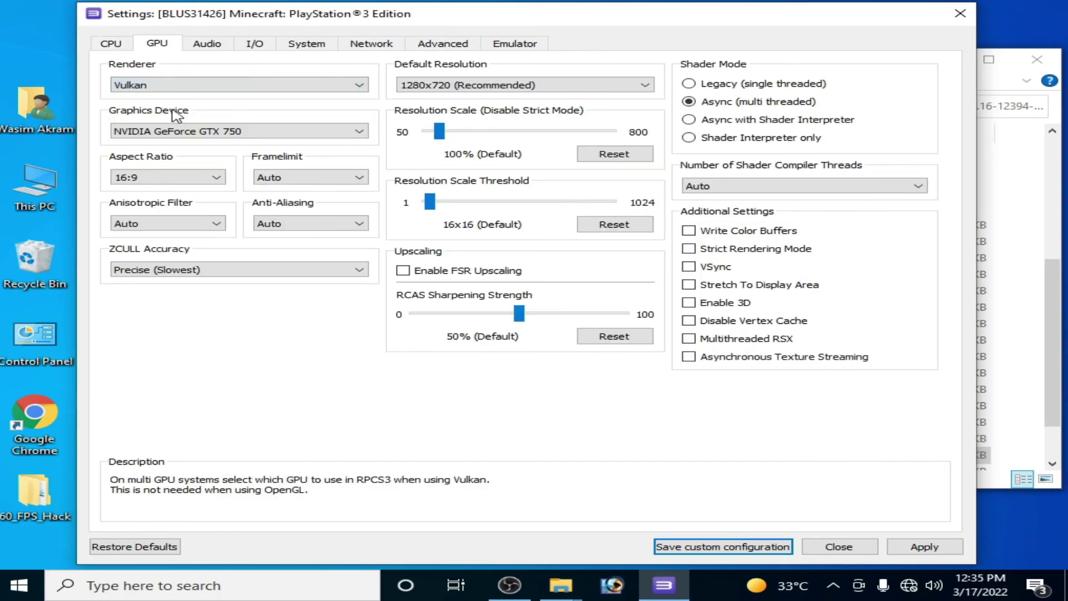
Limit Maximum SPURS Threads to 4, save the custom configuration and boot Minecraft
click(121, 49)
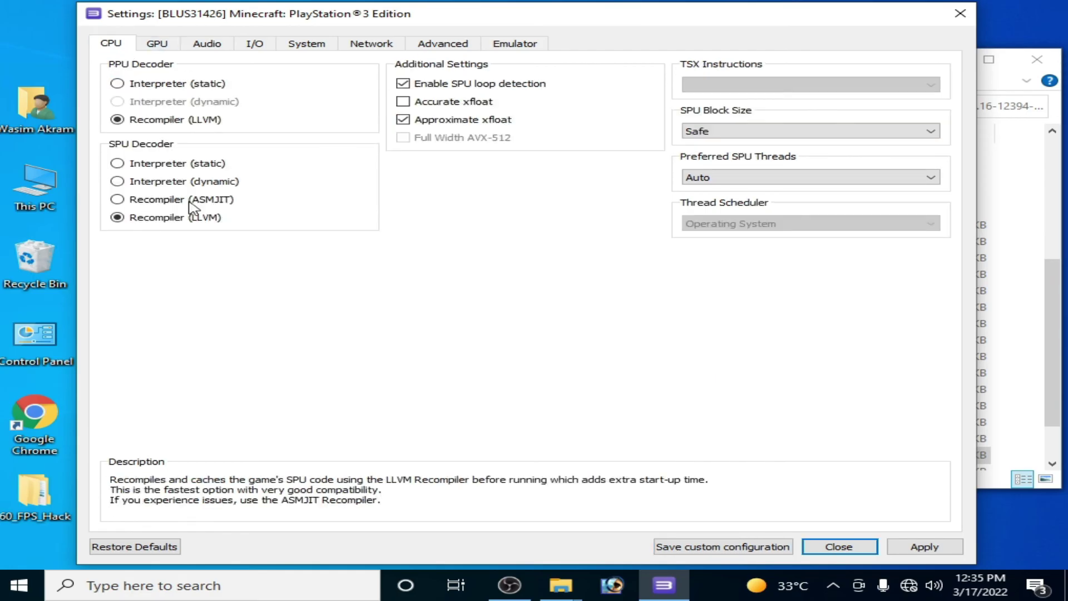
click(421, 50)
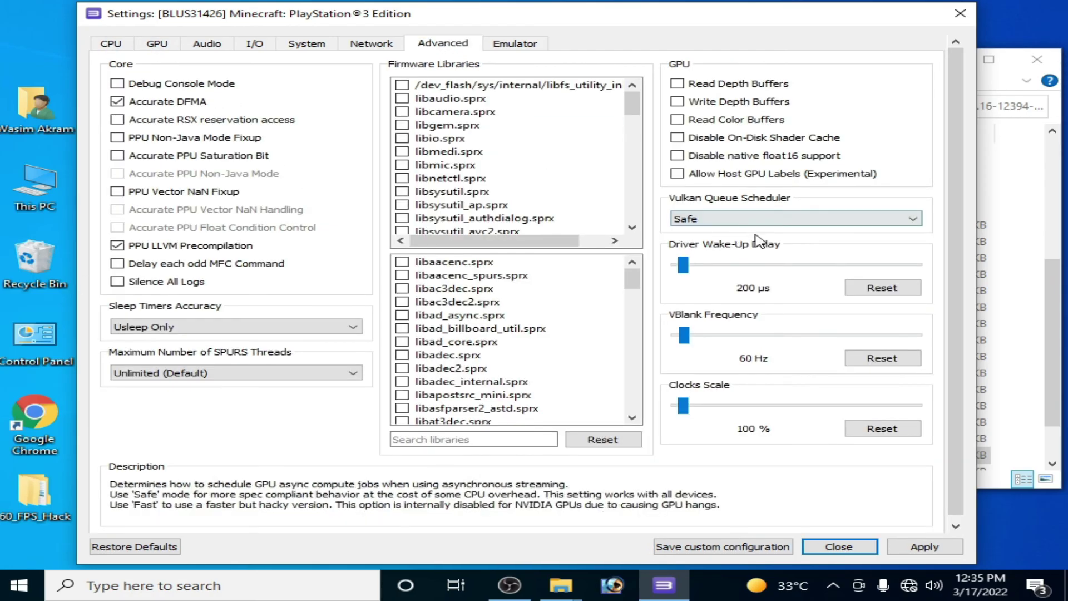
click(259, 373)
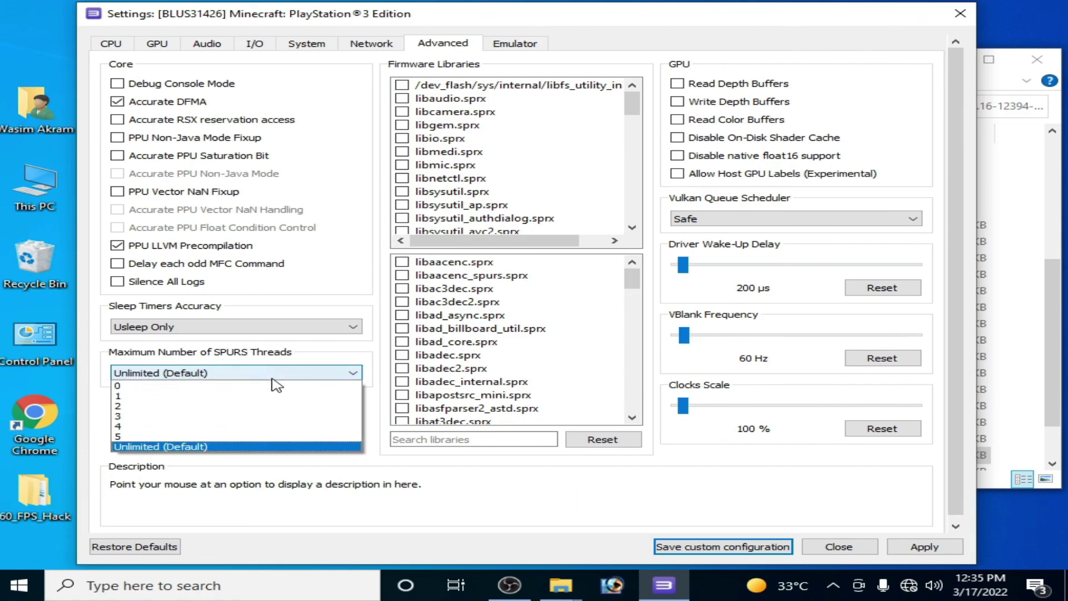
click(178, 430)
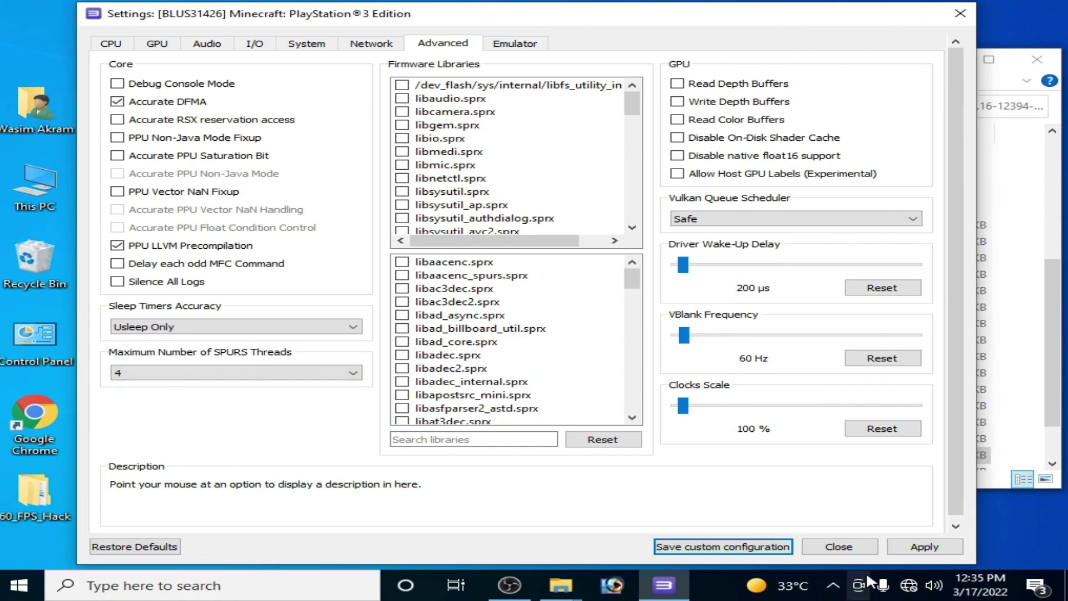
click(917, 552)
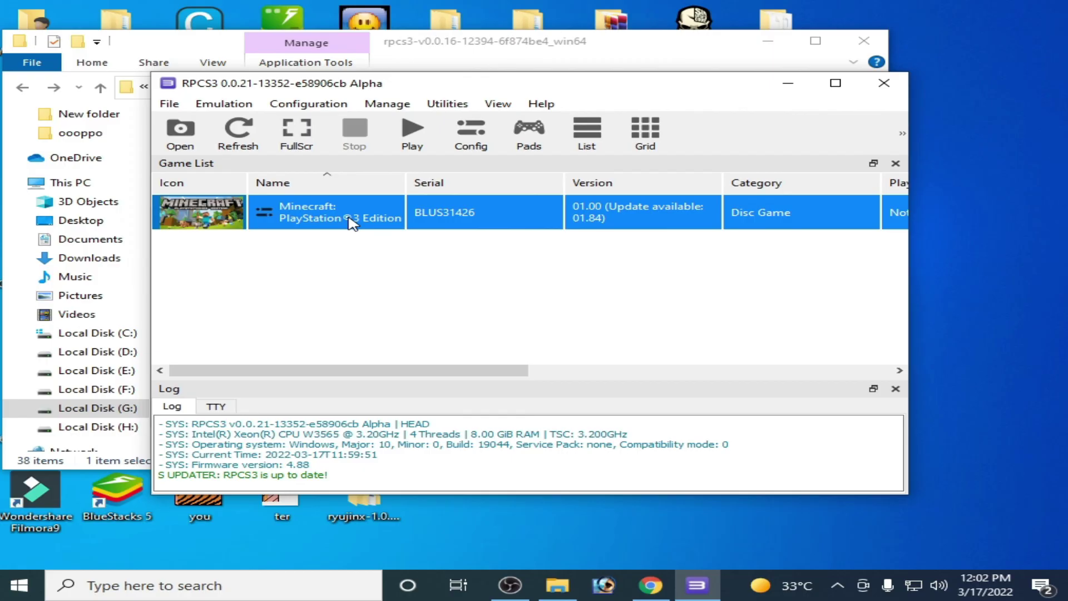
double_click(352, 223)
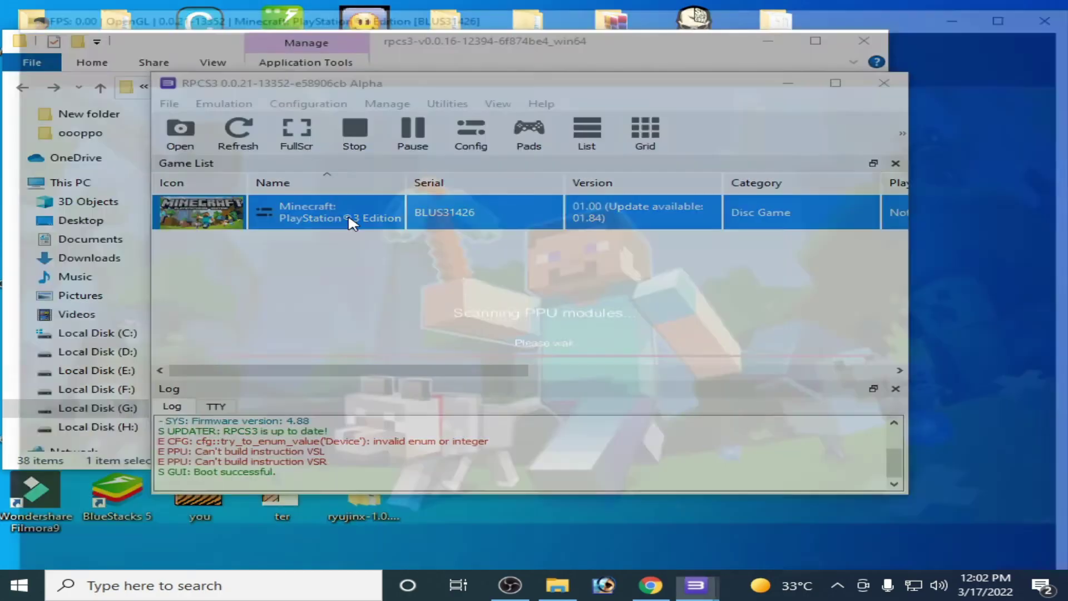